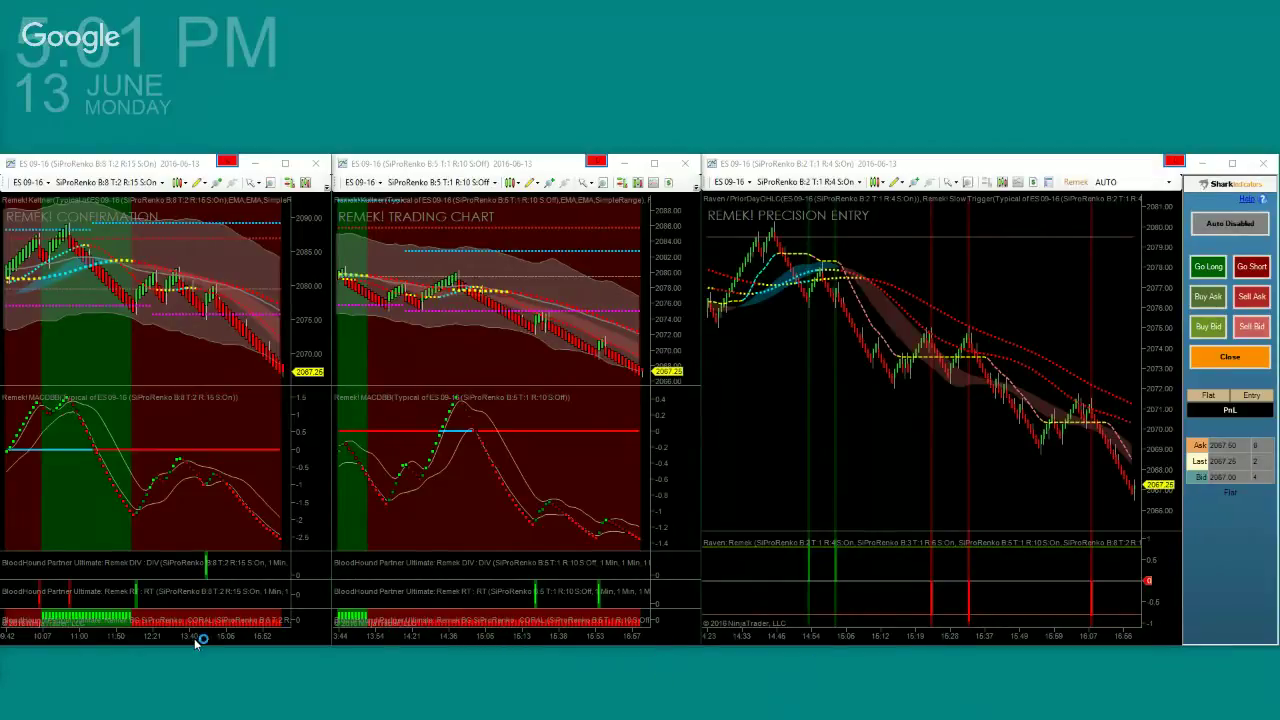
Compress the Remeki Confirmation chart's bars and draw a yellow up-arrow along its early rally
left_click_drag(200, 640, 208, 642)
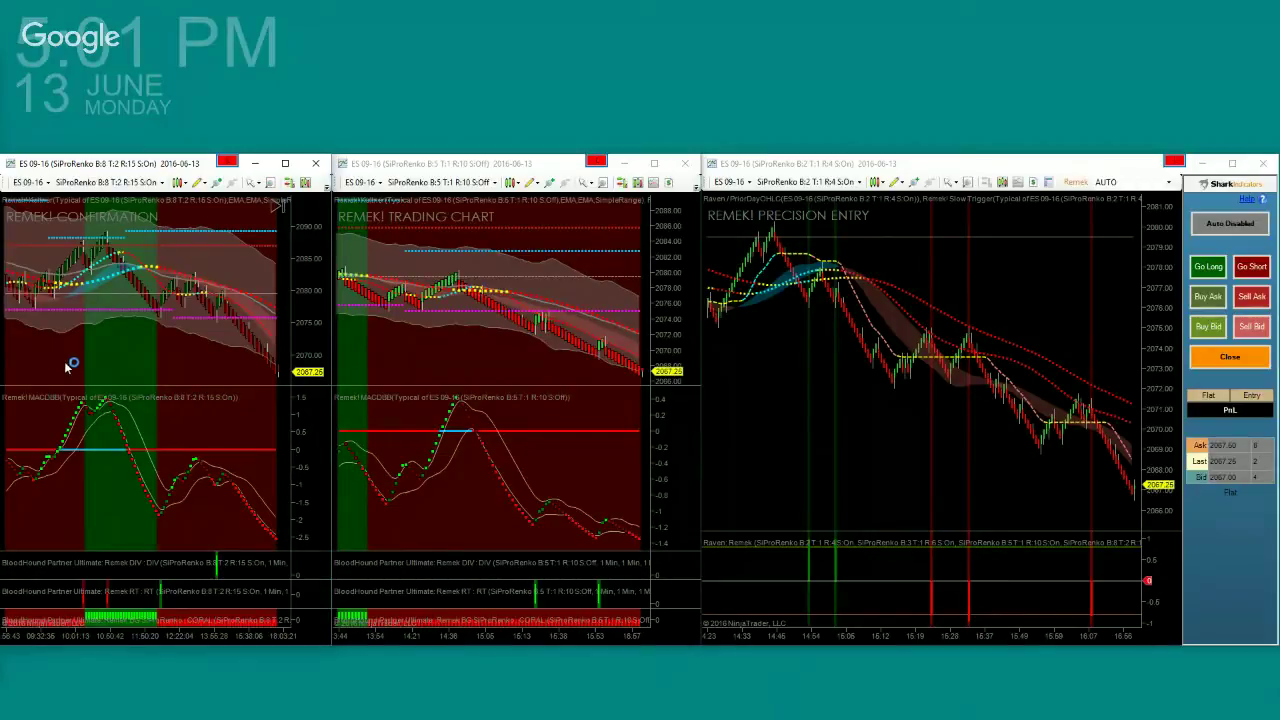
mouse_move(36, 298)
left_mouse_down()
mouse_move(84, 254)
mouse_move(103, 277)
mouse_move(146, 228)
left_mouse_up()
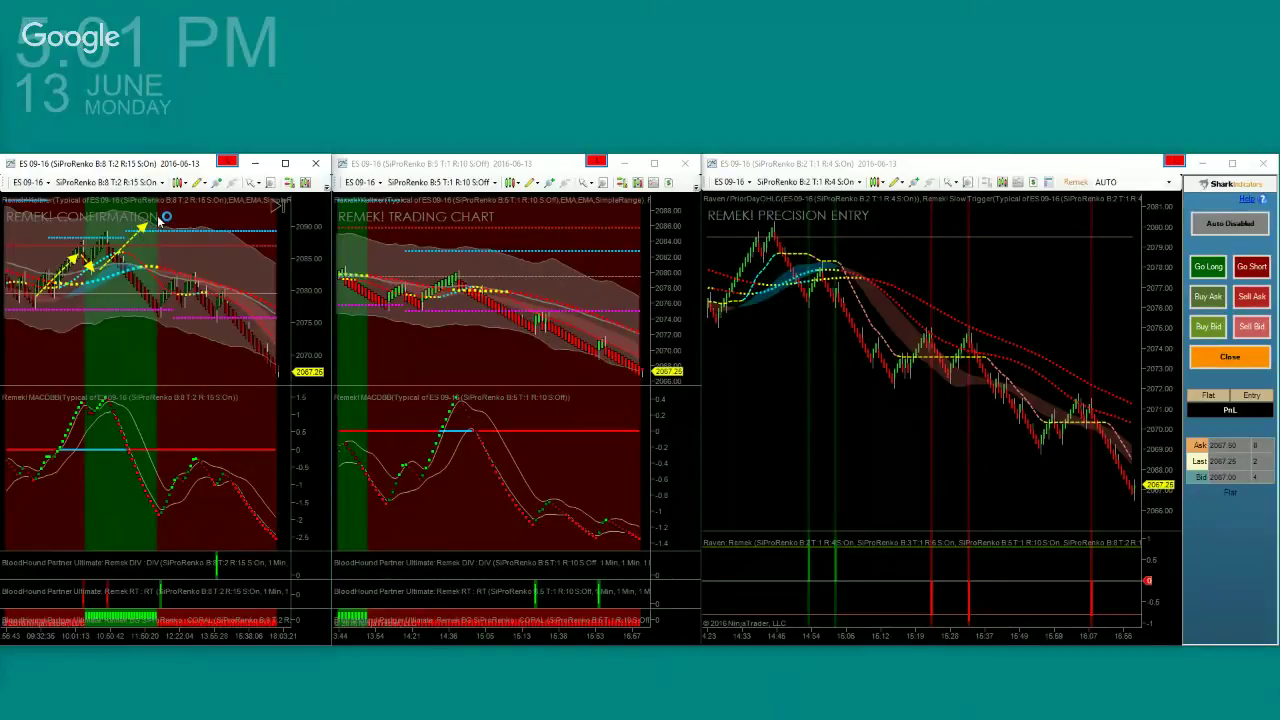
Set the Confirmation chart's vertical line to Yellow with width 2 in Vertical Line Properties
double_click(158, 357)
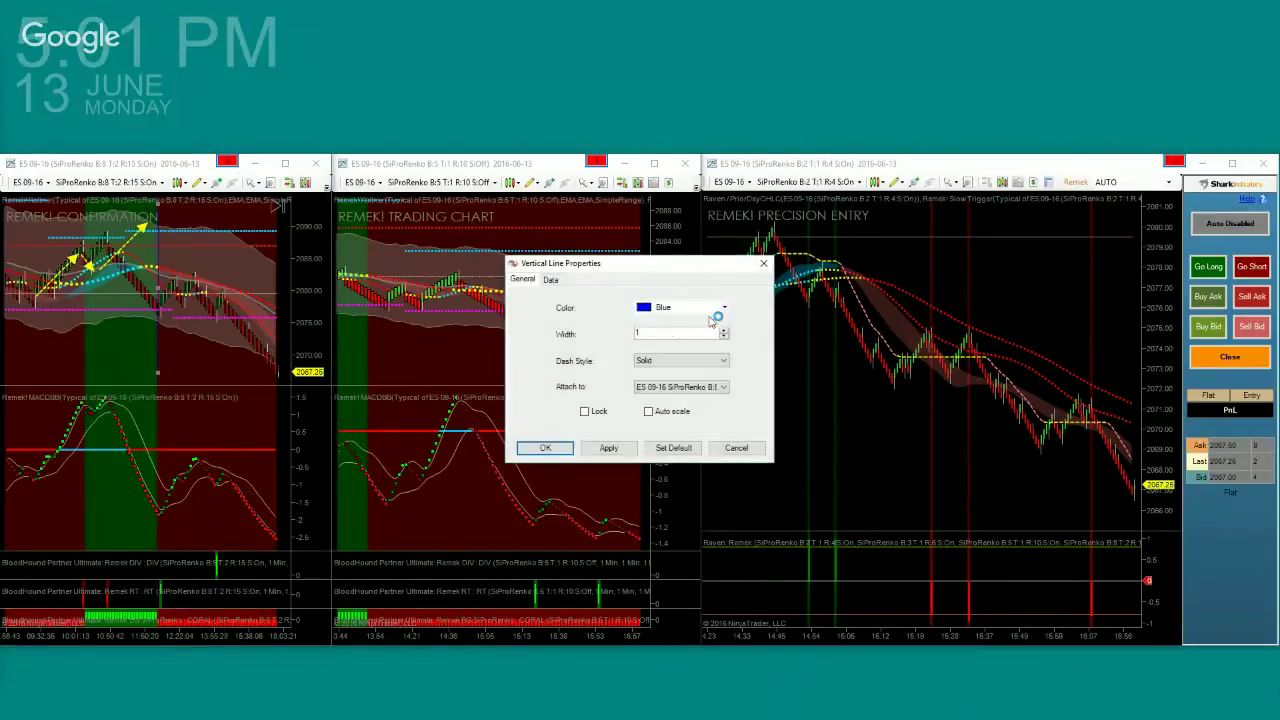
left_click(726, 310)
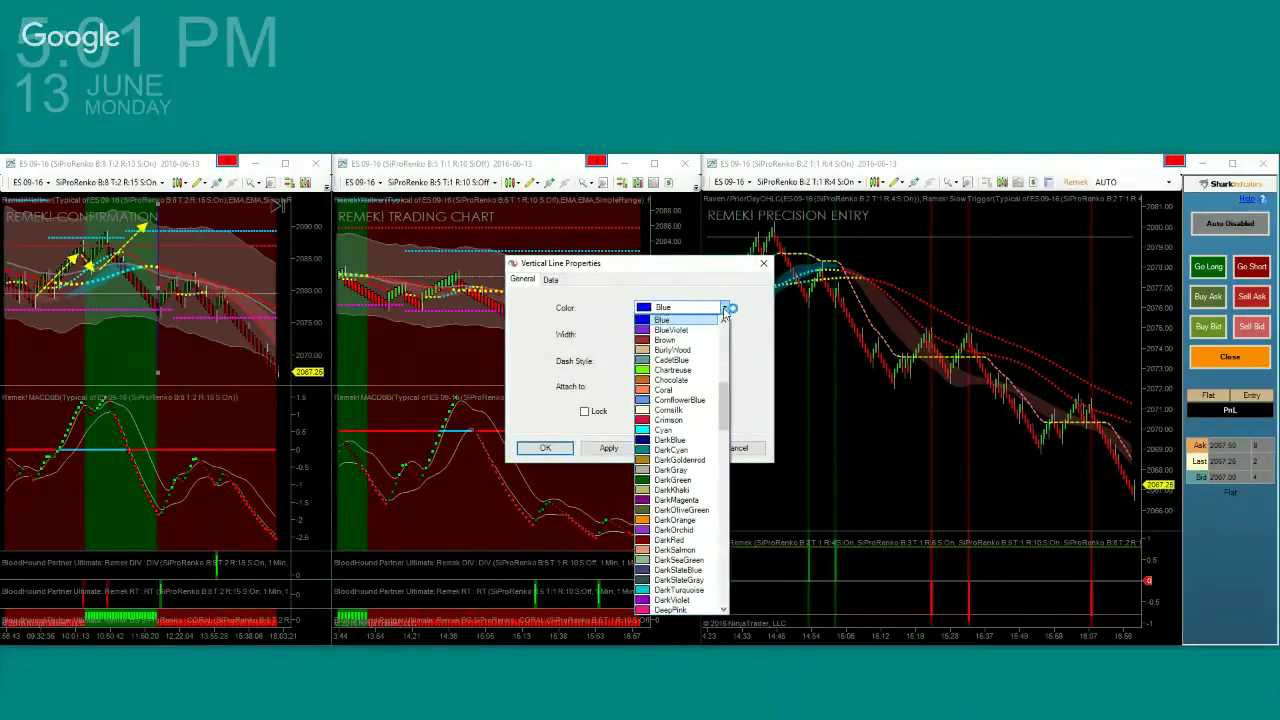
left_click(725, 580)
left_click(725, 582)
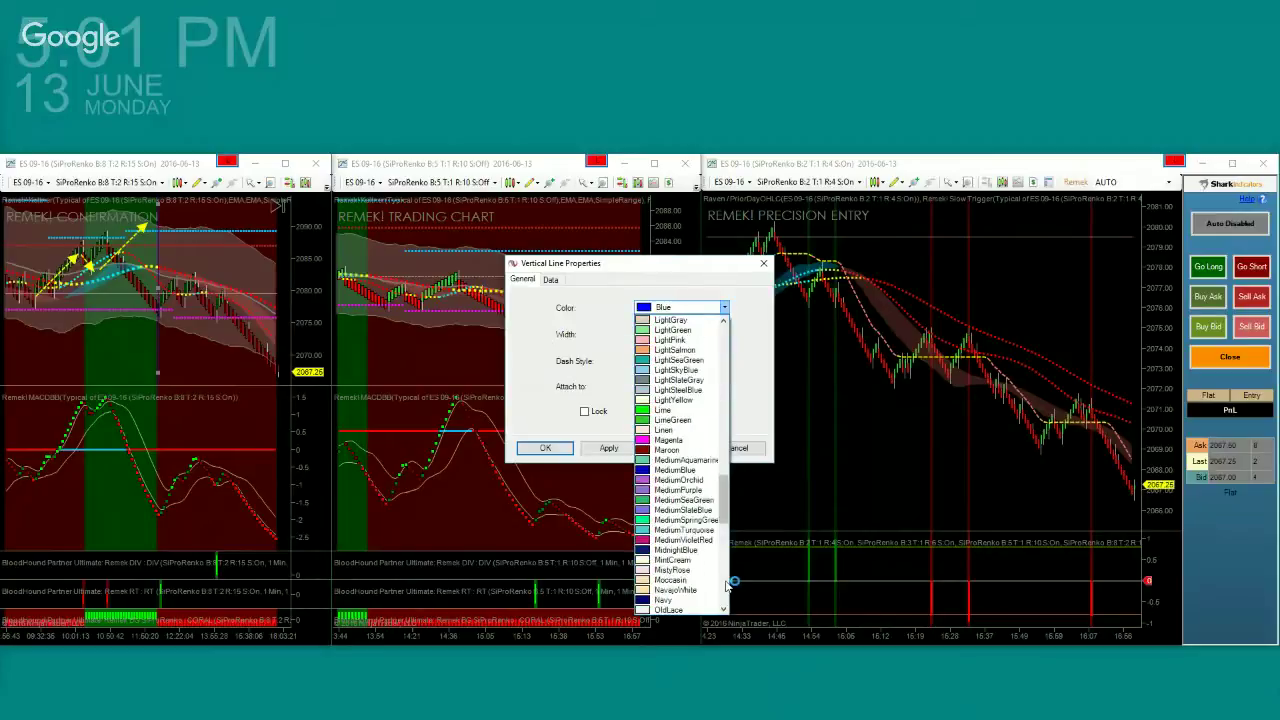
scroll(728, 582, "down", 15)
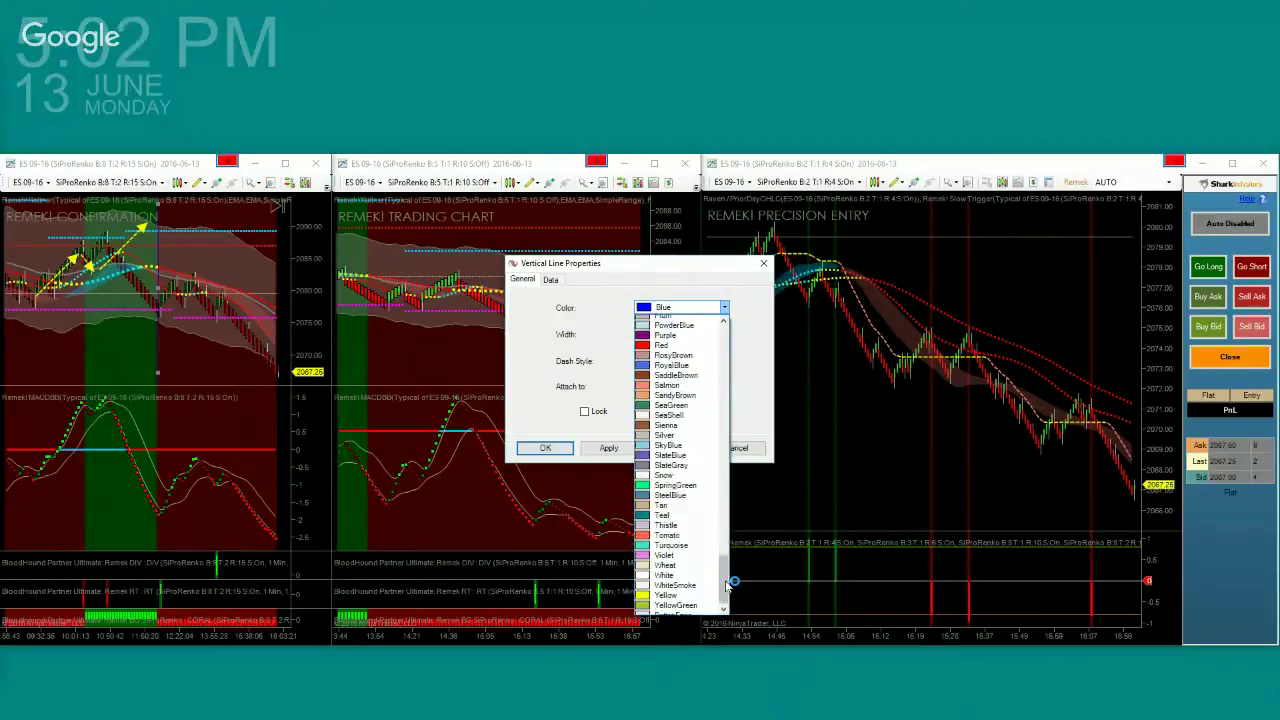
left_click(686, 529)
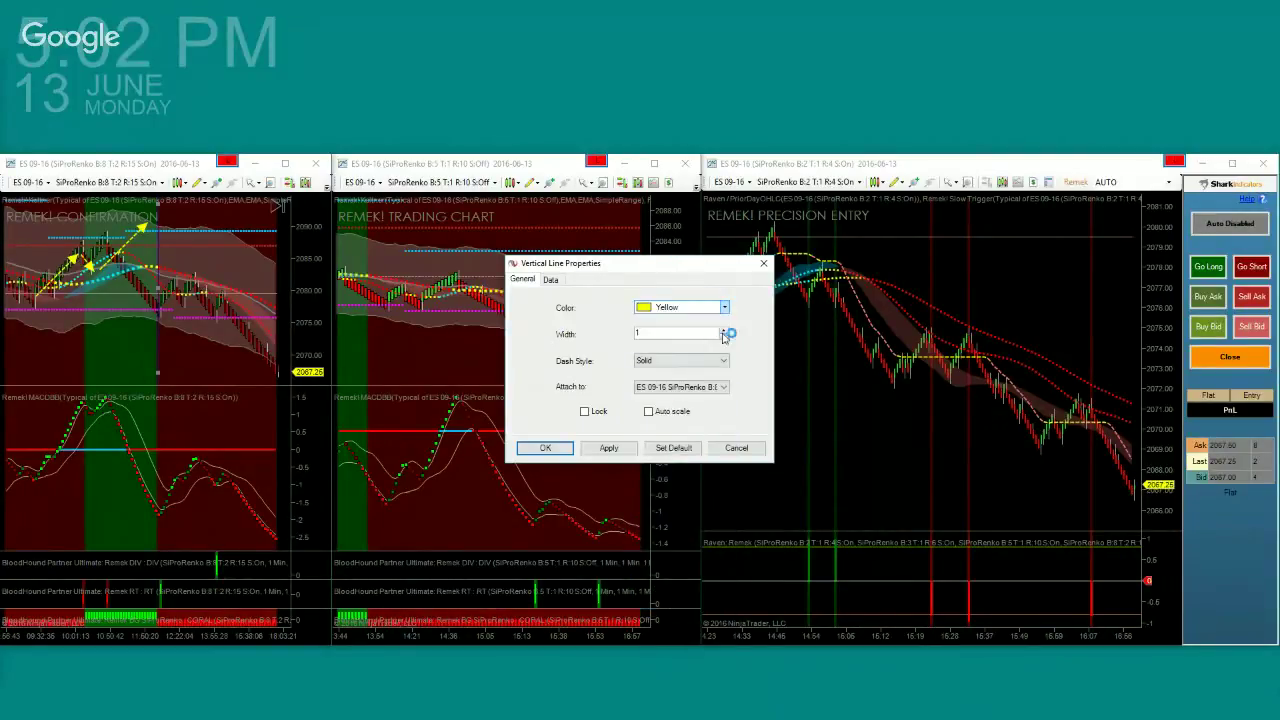
left_click(556, 449)
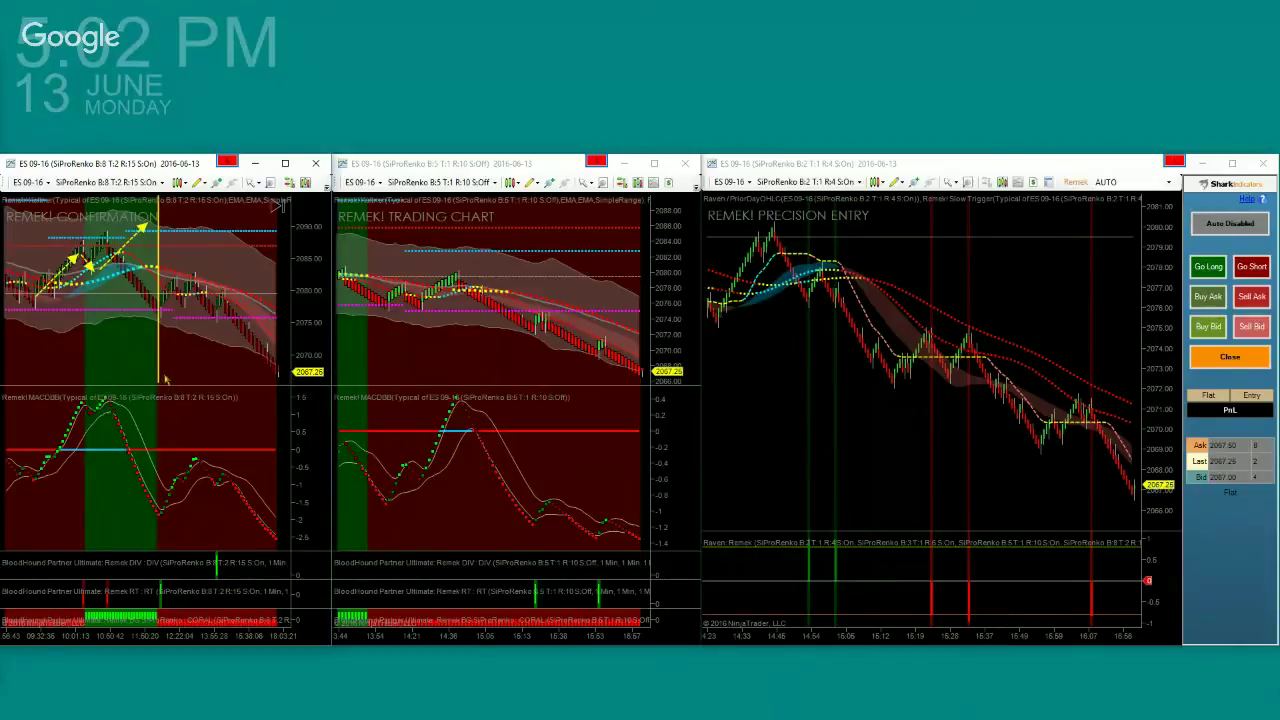
Spread the Trading Chart's bars and add a short yellow up-arrow on a Confirmation chart pullback
left_click_drag(536, 645, 545, 643)
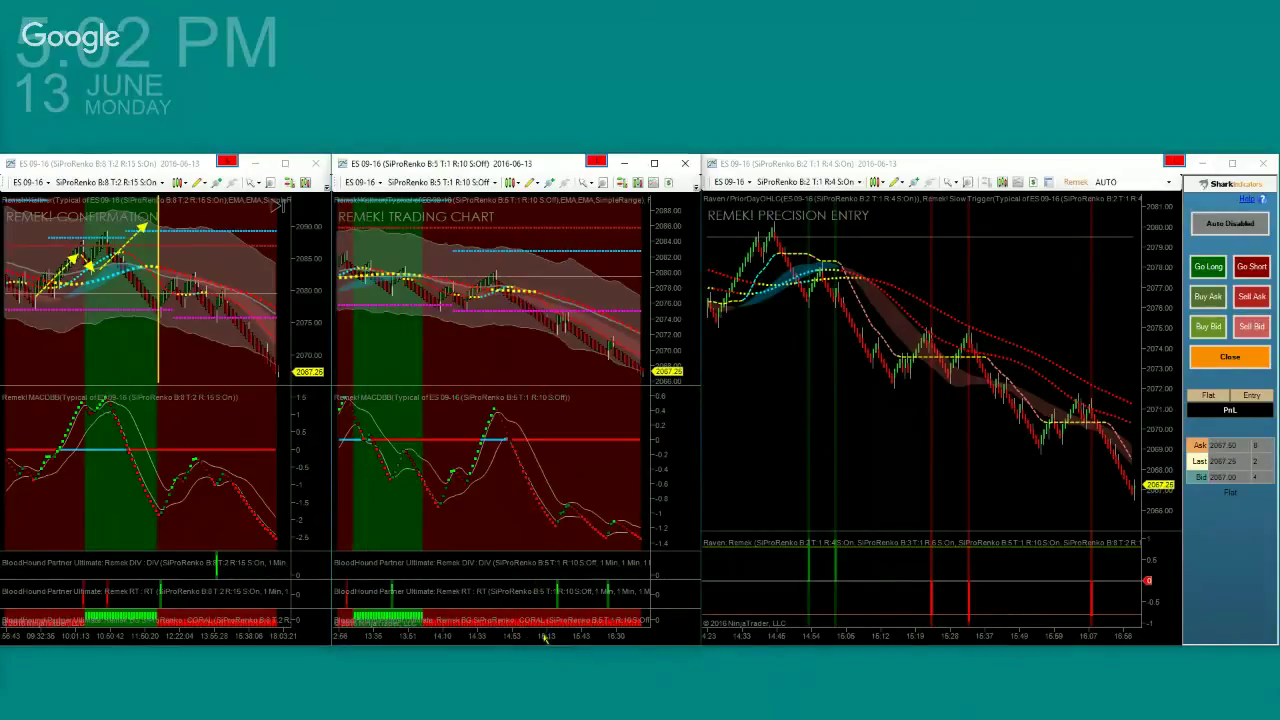
left_click(182, 345)
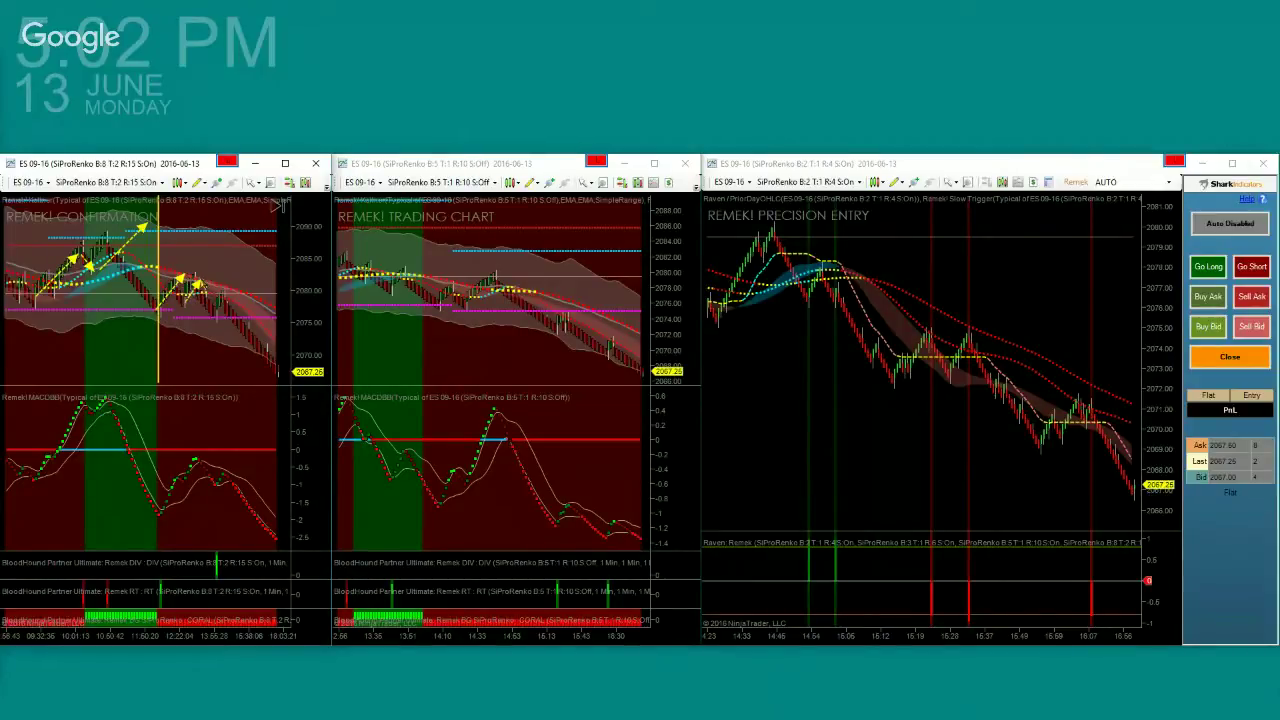
left_click_drag(222, 321, 230, 289)
Circle three pullbacks on the Confirmation chart and compress the Trading Chart to an earlier range
left_click(185, 275)
left_click(199, 274)
left_click(226, 289)
left_click_drag(478, 640, 491, 640)
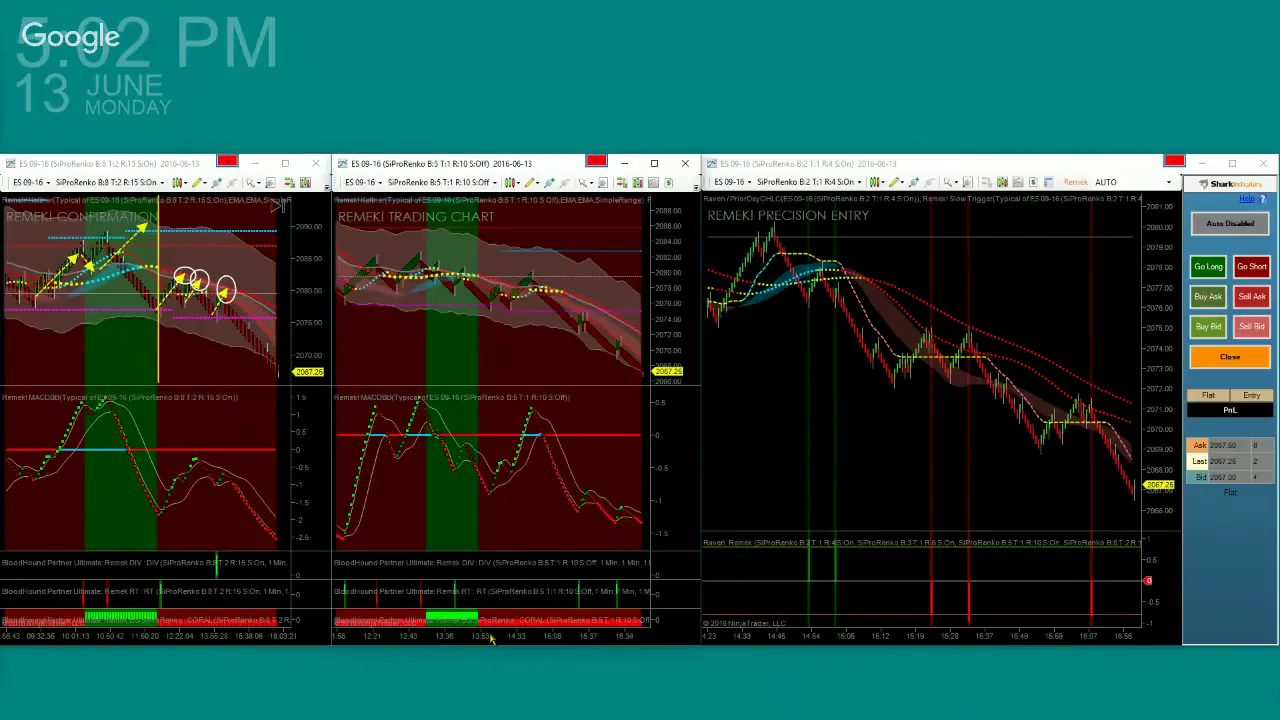
Turn on the crosshair, box the Trading Chart consolidation, and add a small rectangle below it
middle_click(538, 354)
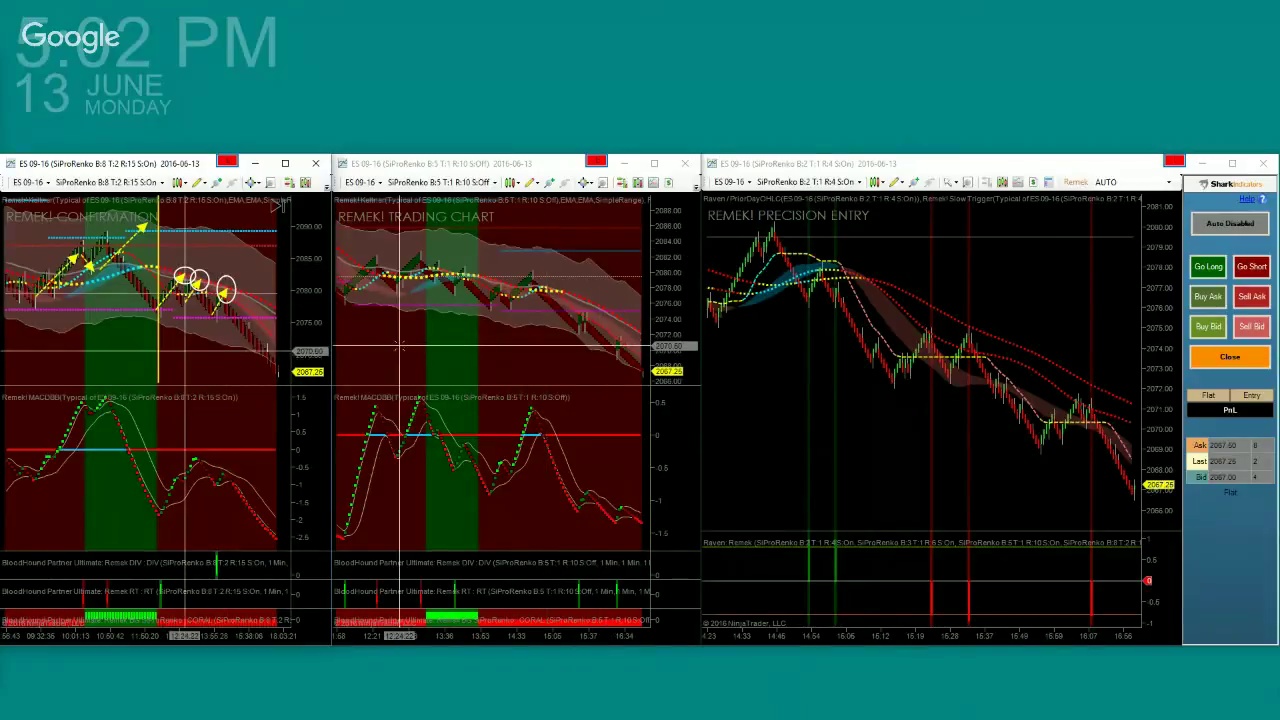
scroll(429, 354, "down", 3)
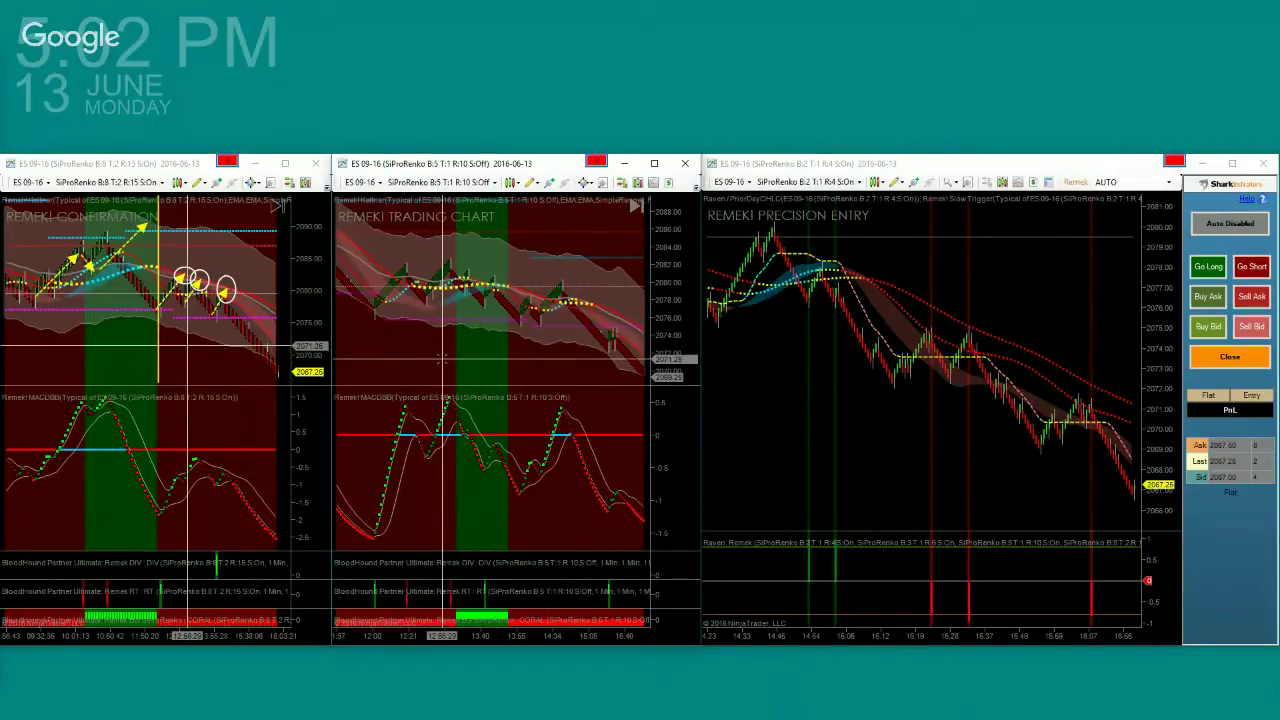
mouse_move(432, 257)
left_mouse_down()
mouse_move(529, 302)
mouse_move(568, 302)
left_mouse_up()
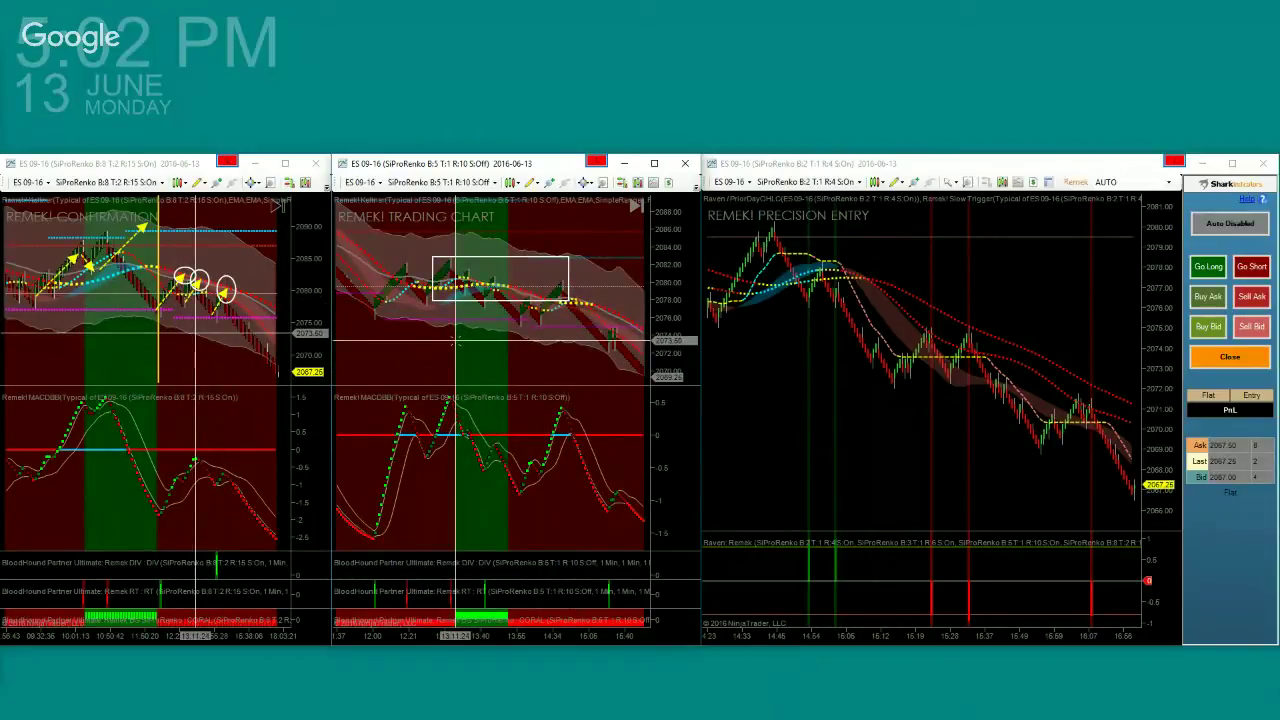
left_click_drag(455, 340, 510, 356)
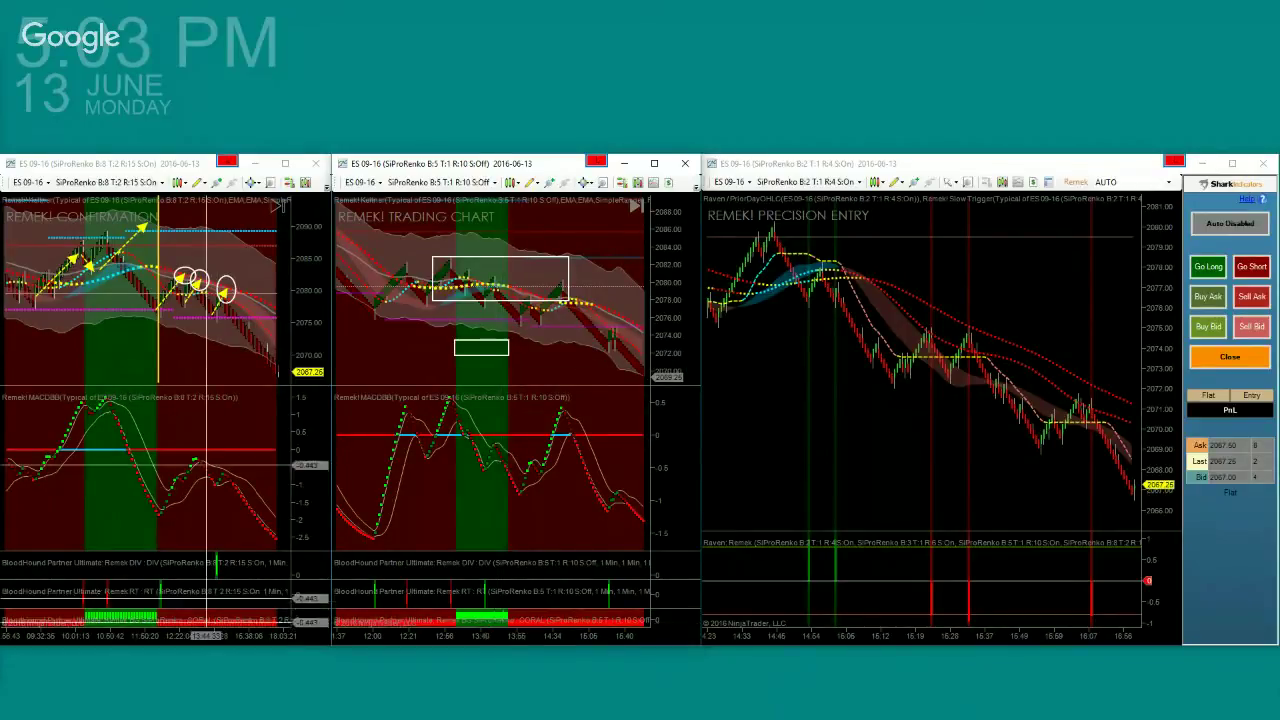
Frame the circled pullbacks on the Confirmation chart with a white rectangle
scroll(470, 250, "right", 1)
left_click(182, 258)
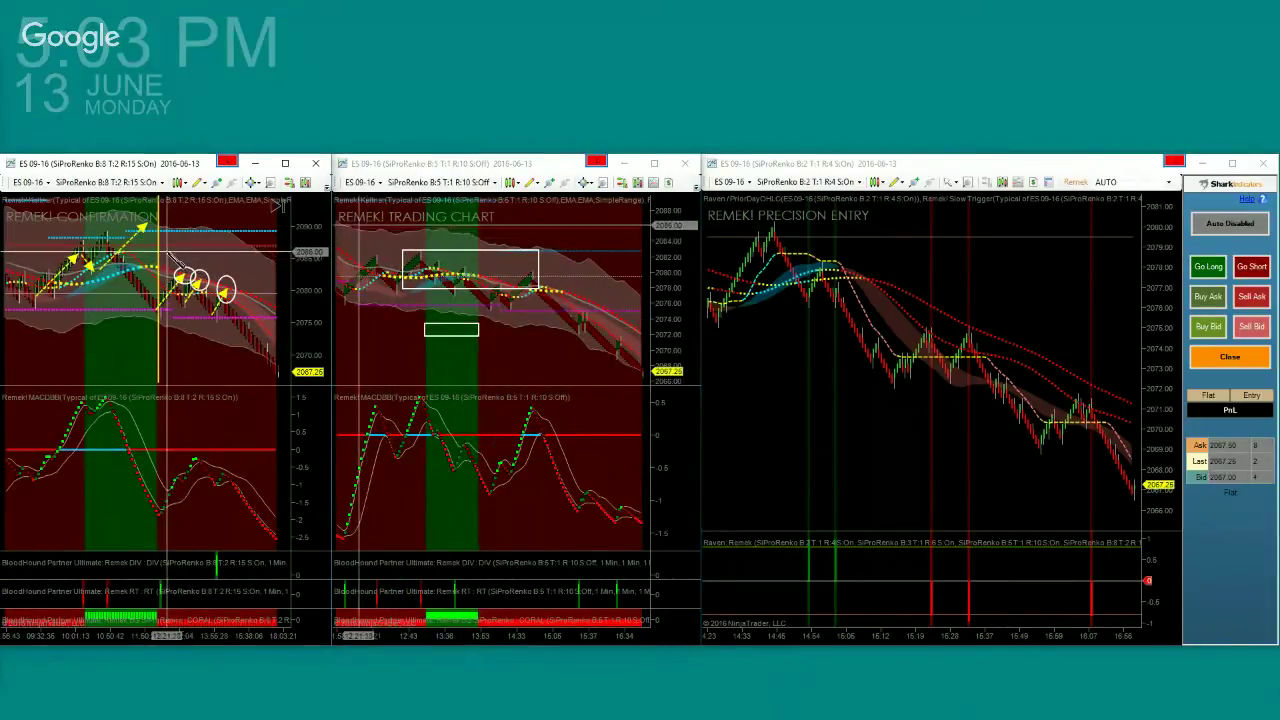
left_click_drag(160, 253, 256, 330)
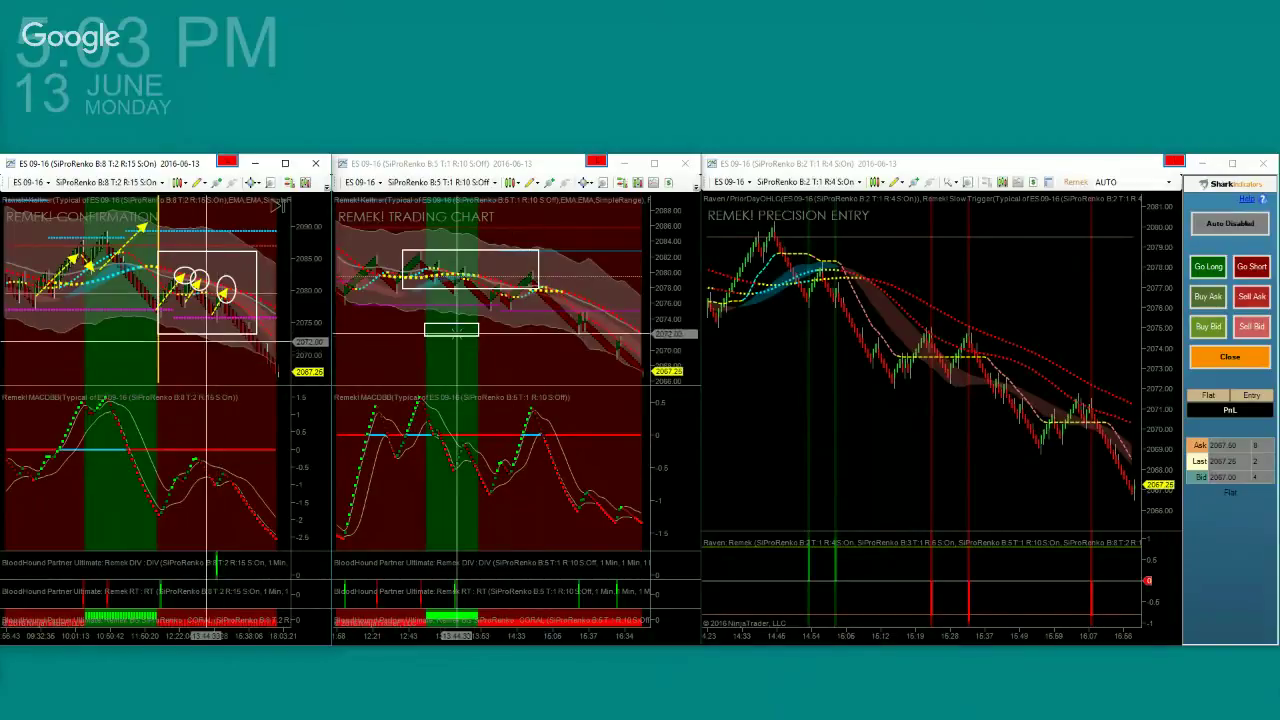
Open a Trading Chart rectangle's properties and close them without changes
left_click(478, 339)
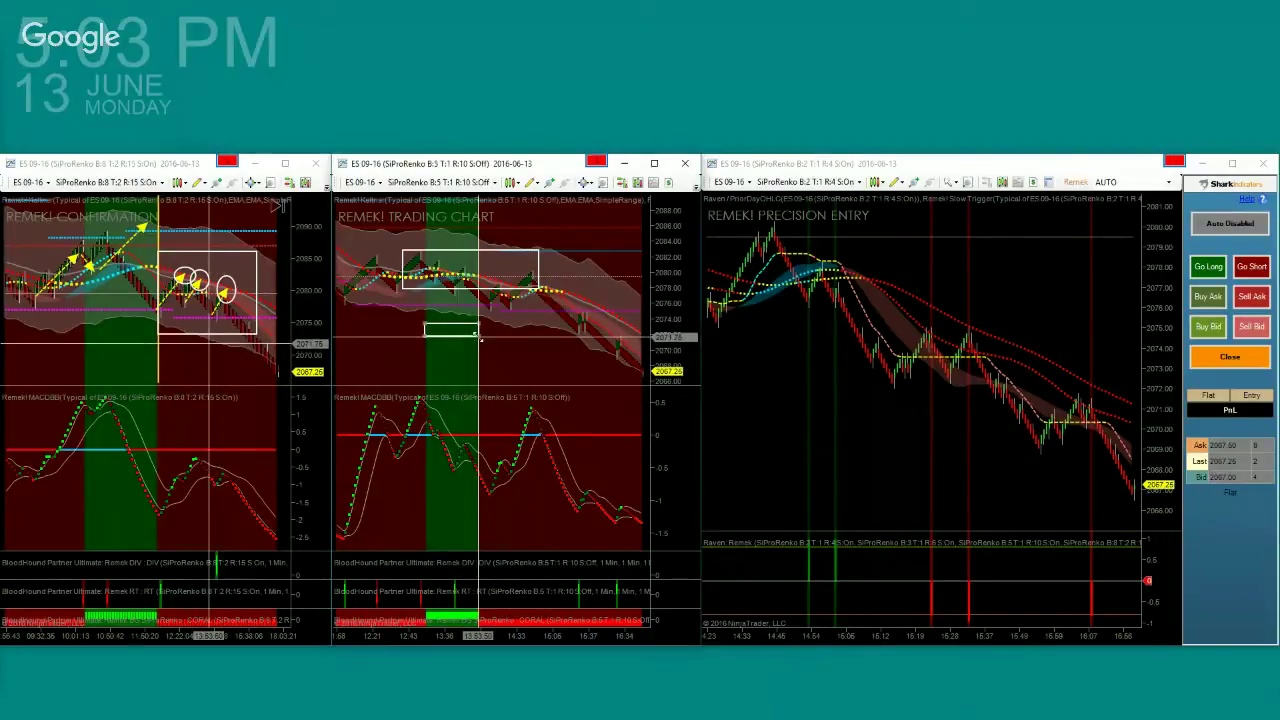
double_click(478, 337)
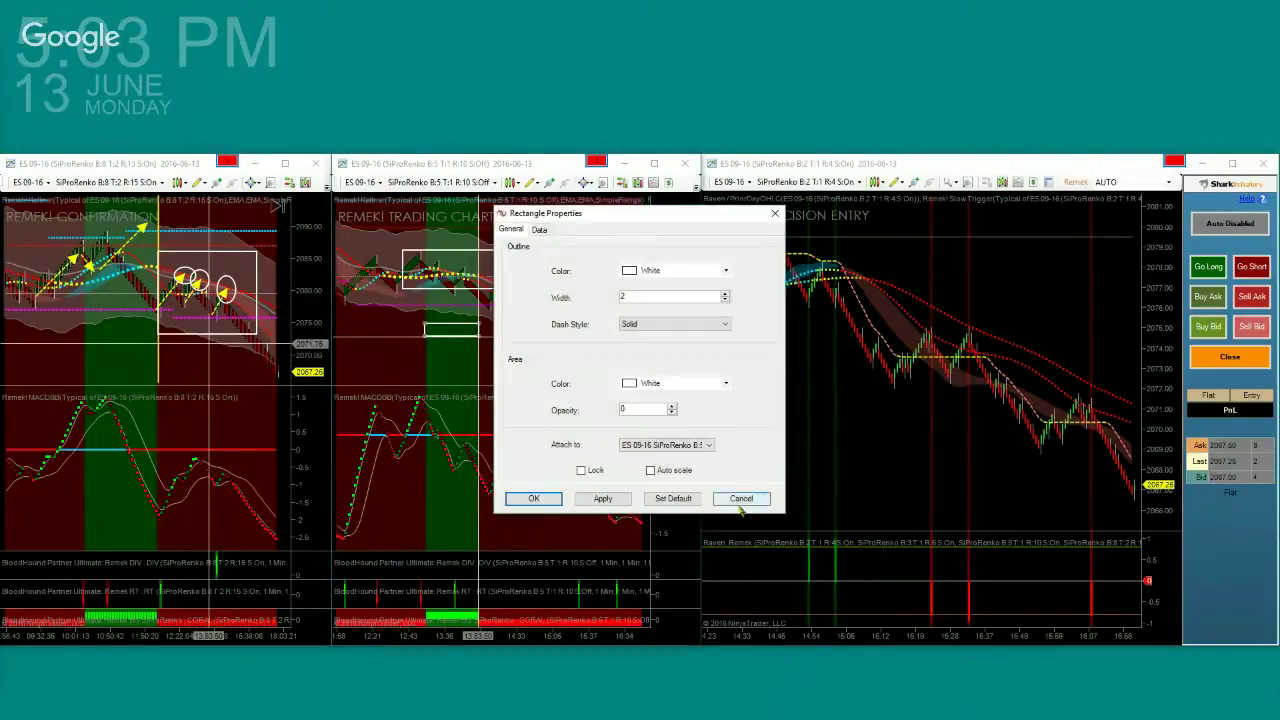
left_click(741, 503)
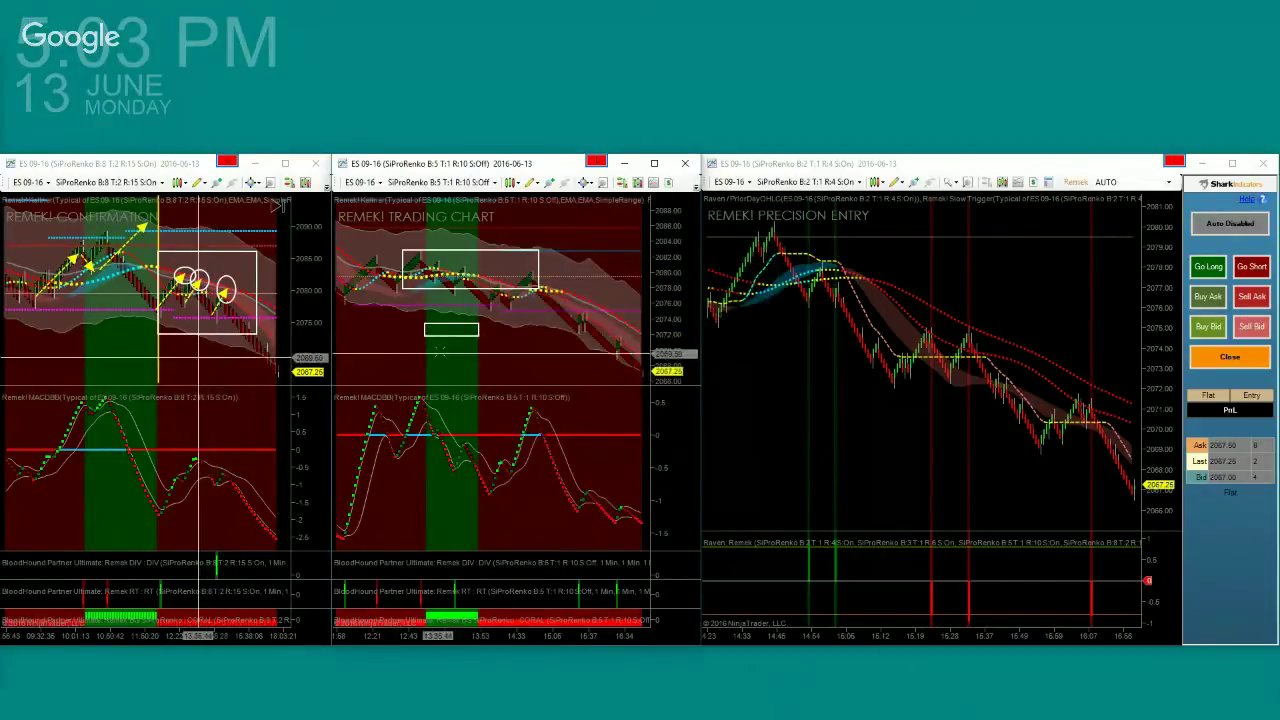
Place a yellow vertical line and a large white box over the Trading Chart's recent bars
left_click(478, 238)
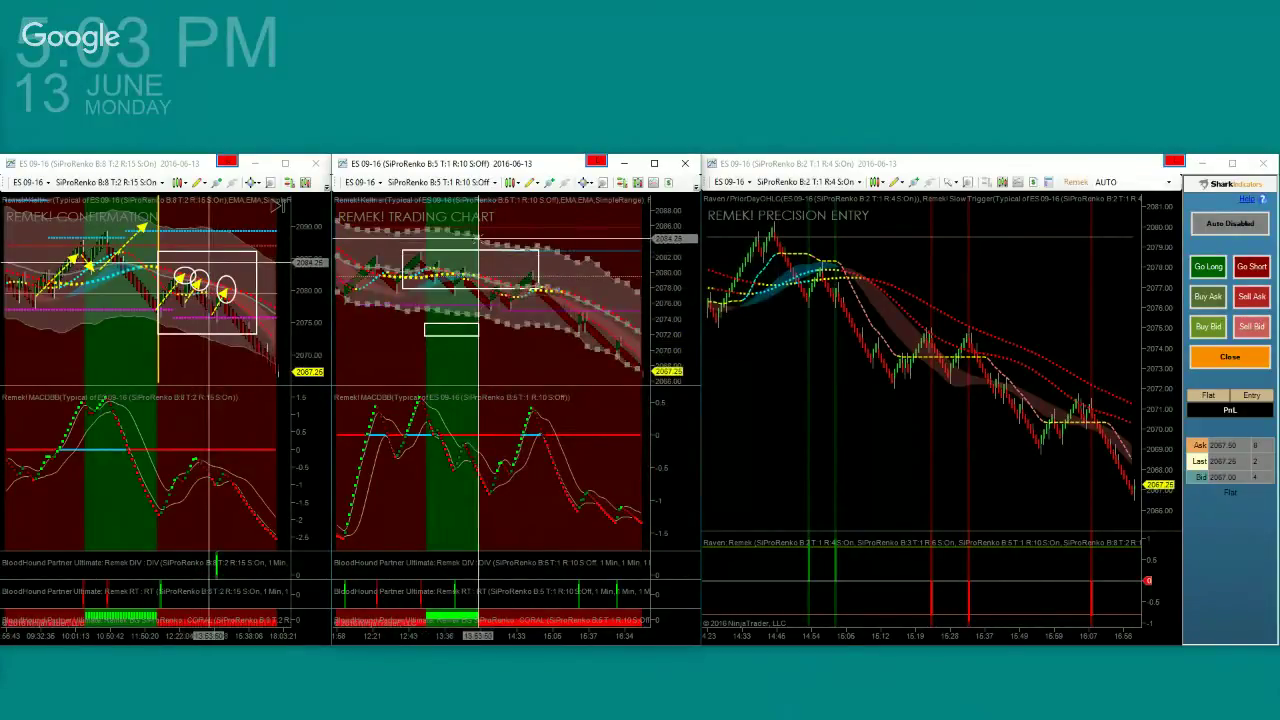
left_click(479, 234)
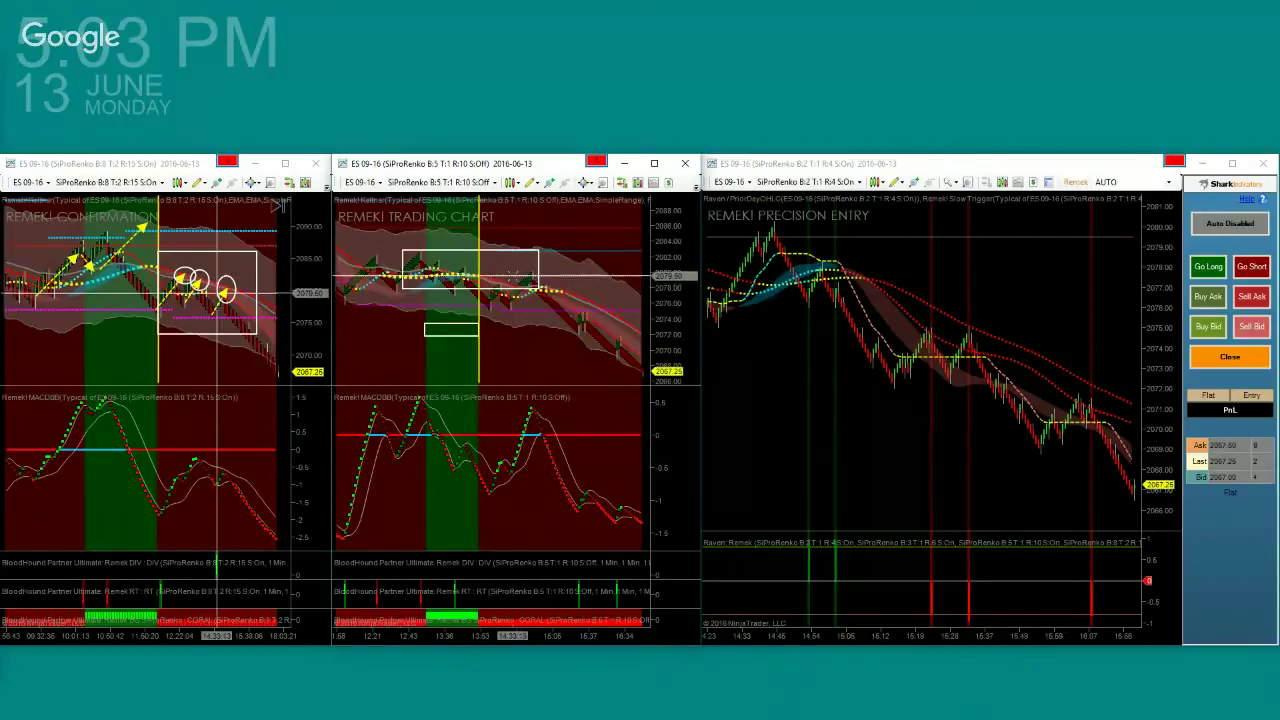
left_click(481, 230)
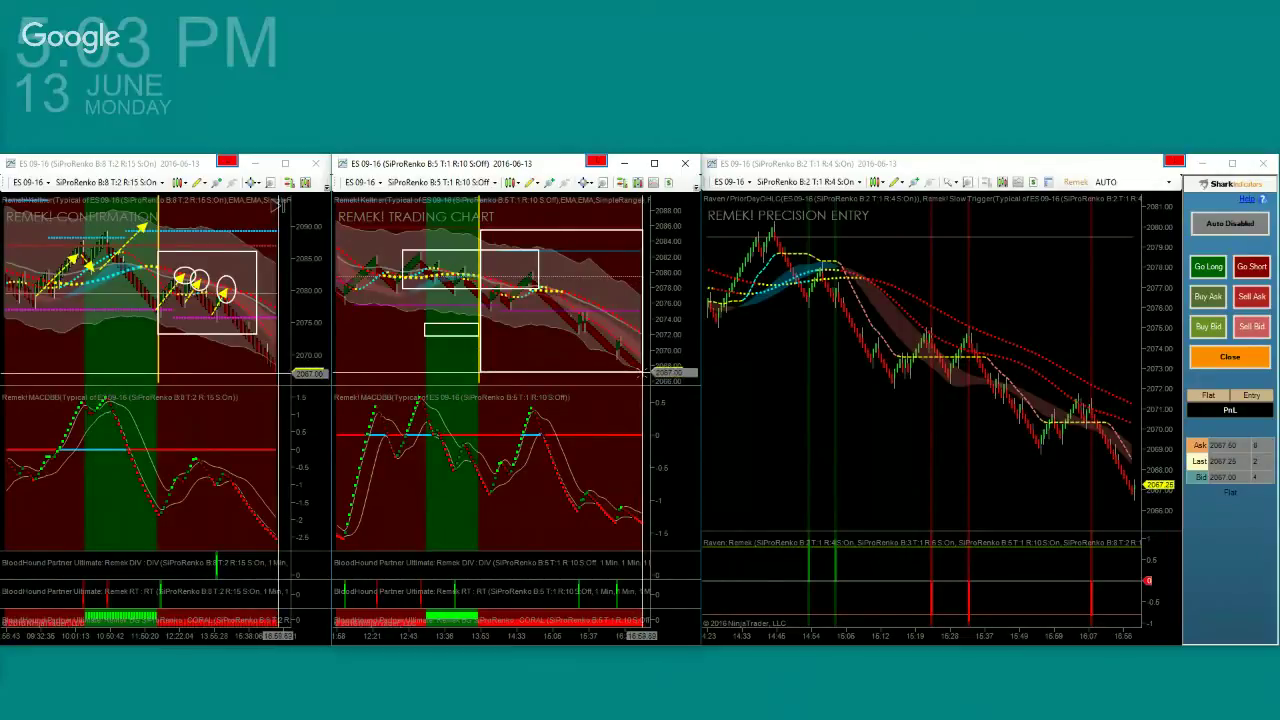
left_click(642, 371)
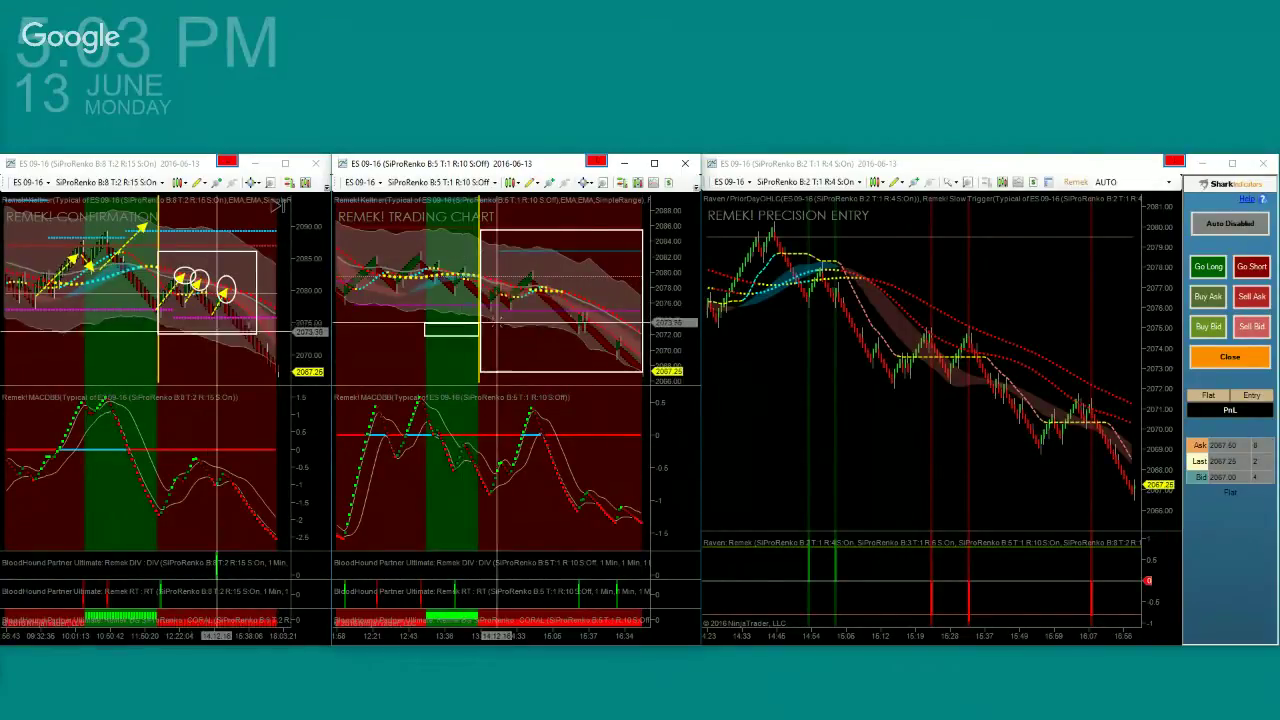
Add a yellow up-arrow on the Trading Chart pullback and circle the nearby pullbacks
left_click(520, 284)
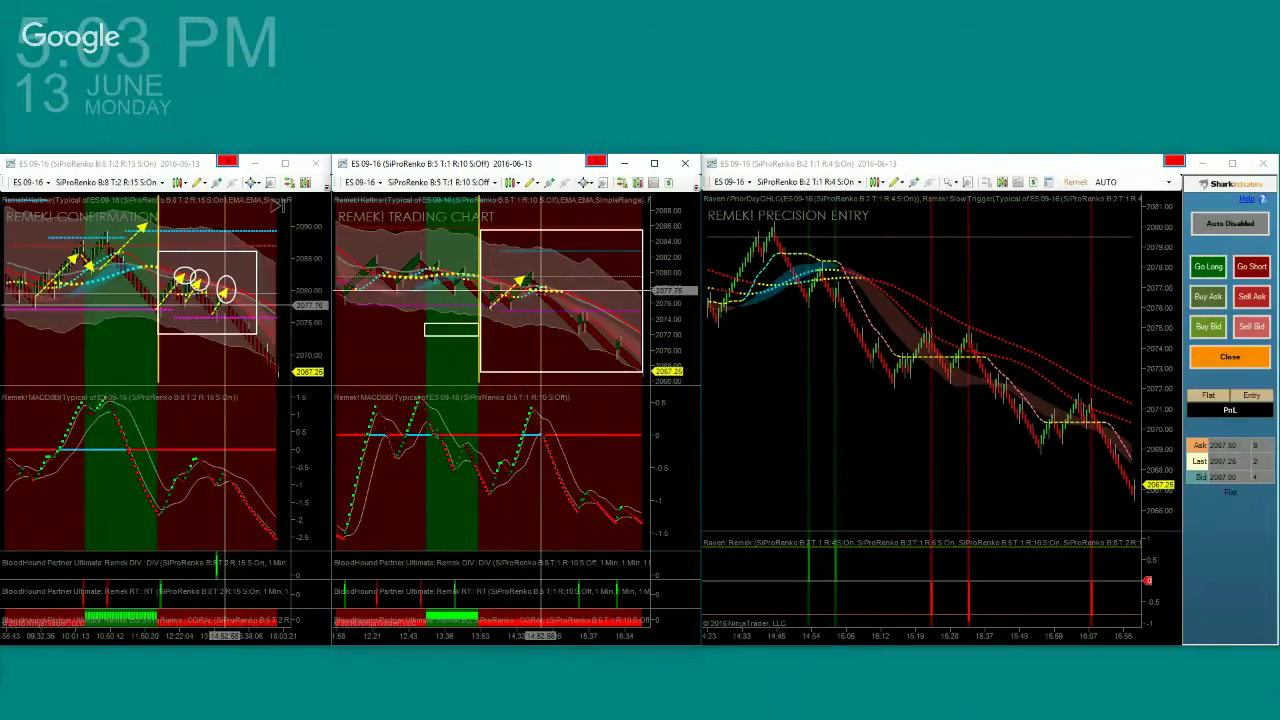
left_click(507, 264)
left_click(546, 299)
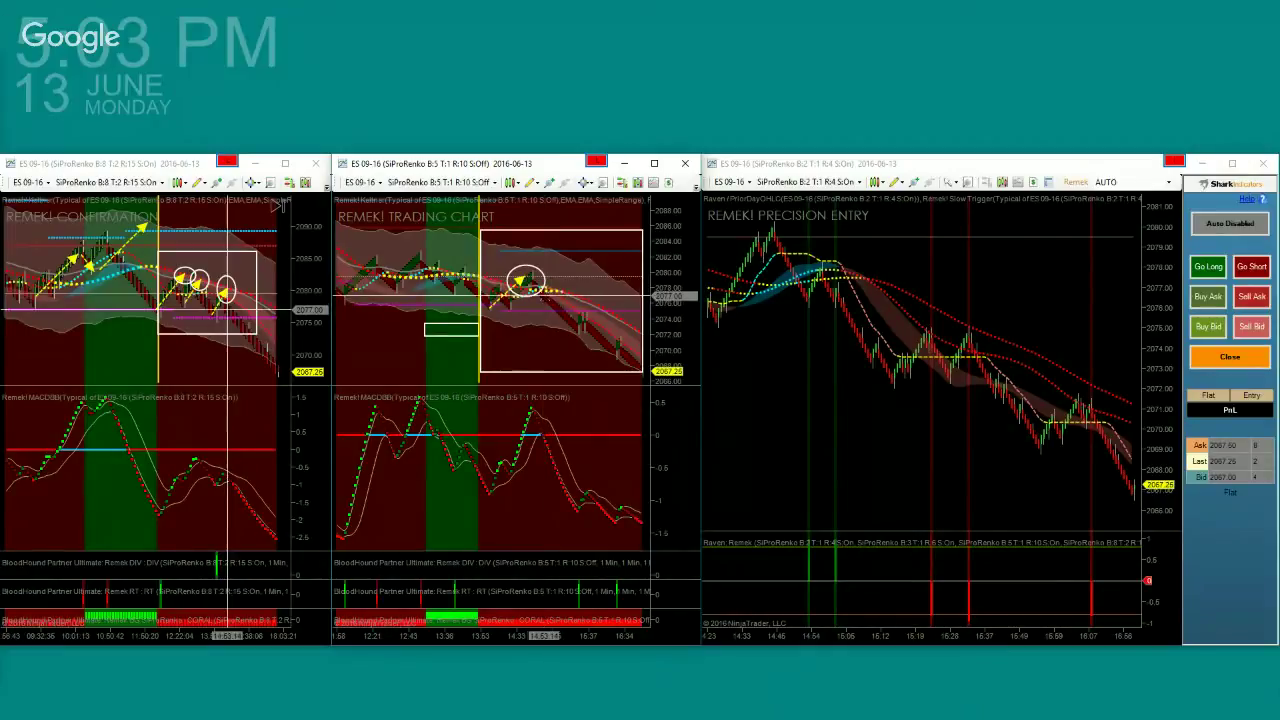
scroll(564, 354, "down", 3)
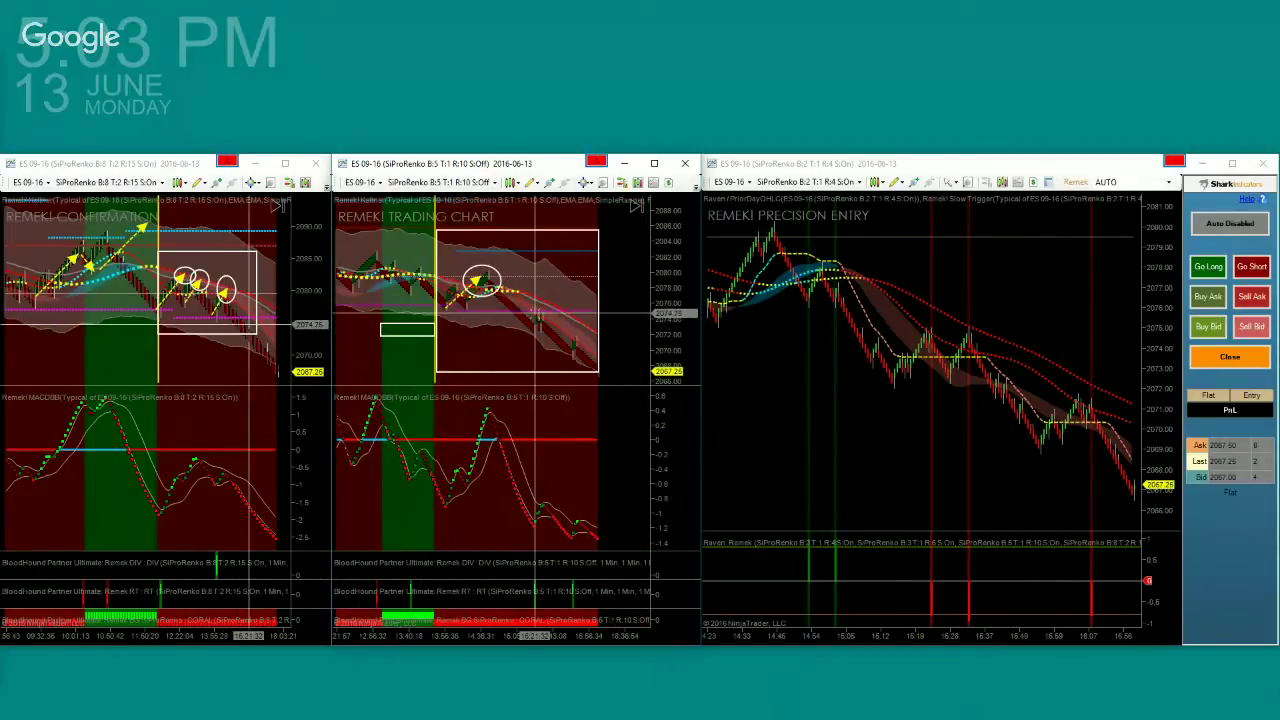
left_click(530, 297)
left_click(556, 320)
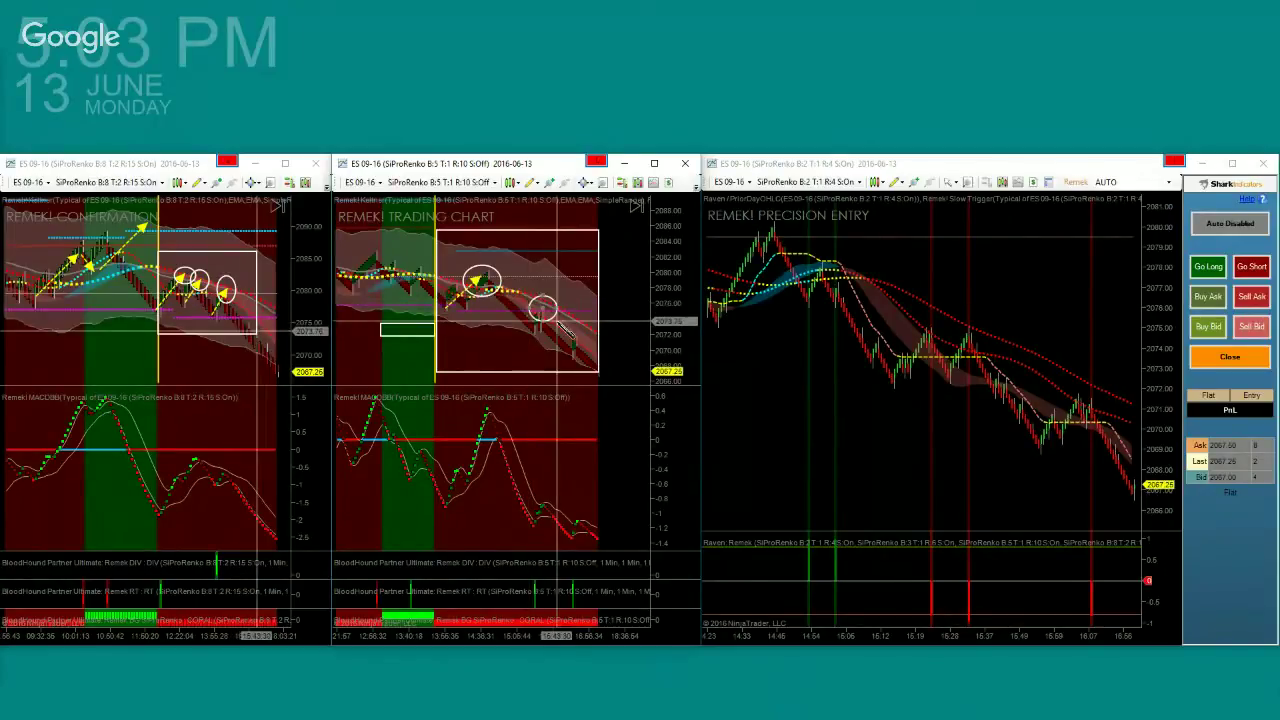
Circle one more pullback further right and draw a yellow down-arrow to the last bar
left_click(570, 312)
left_click(592, 331)
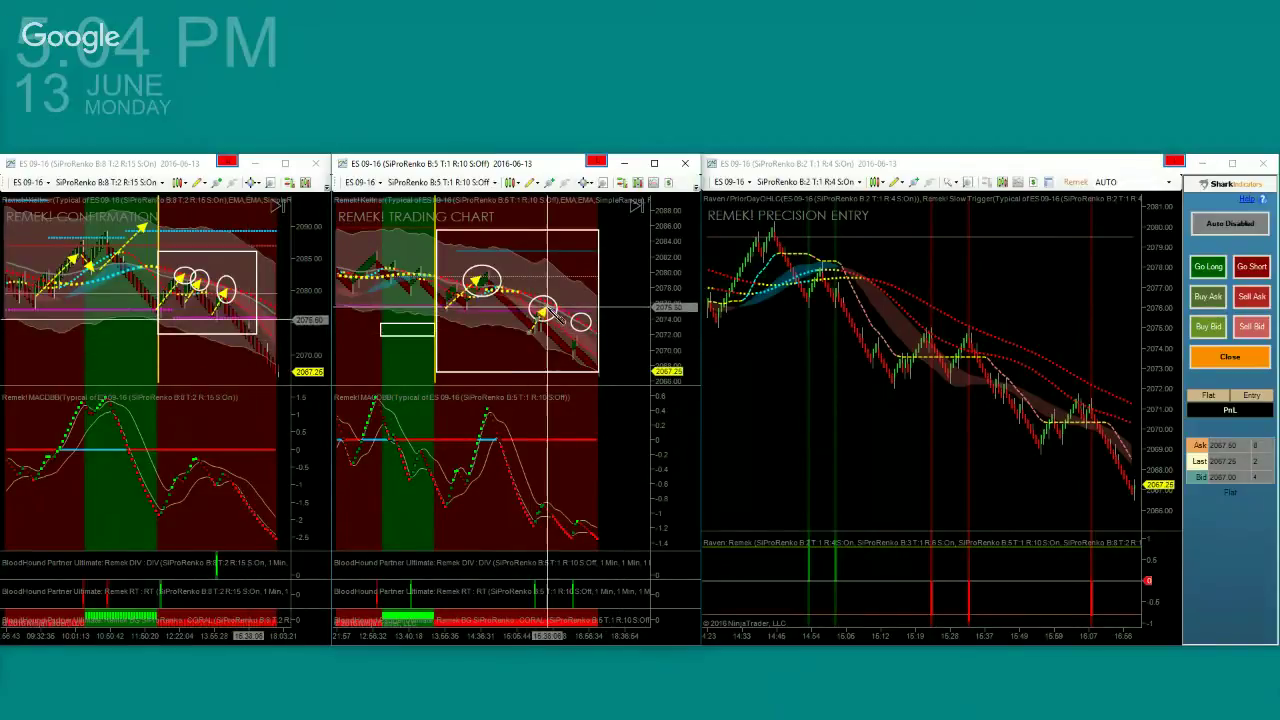
left_click_drag(570, 344, 590, 362)
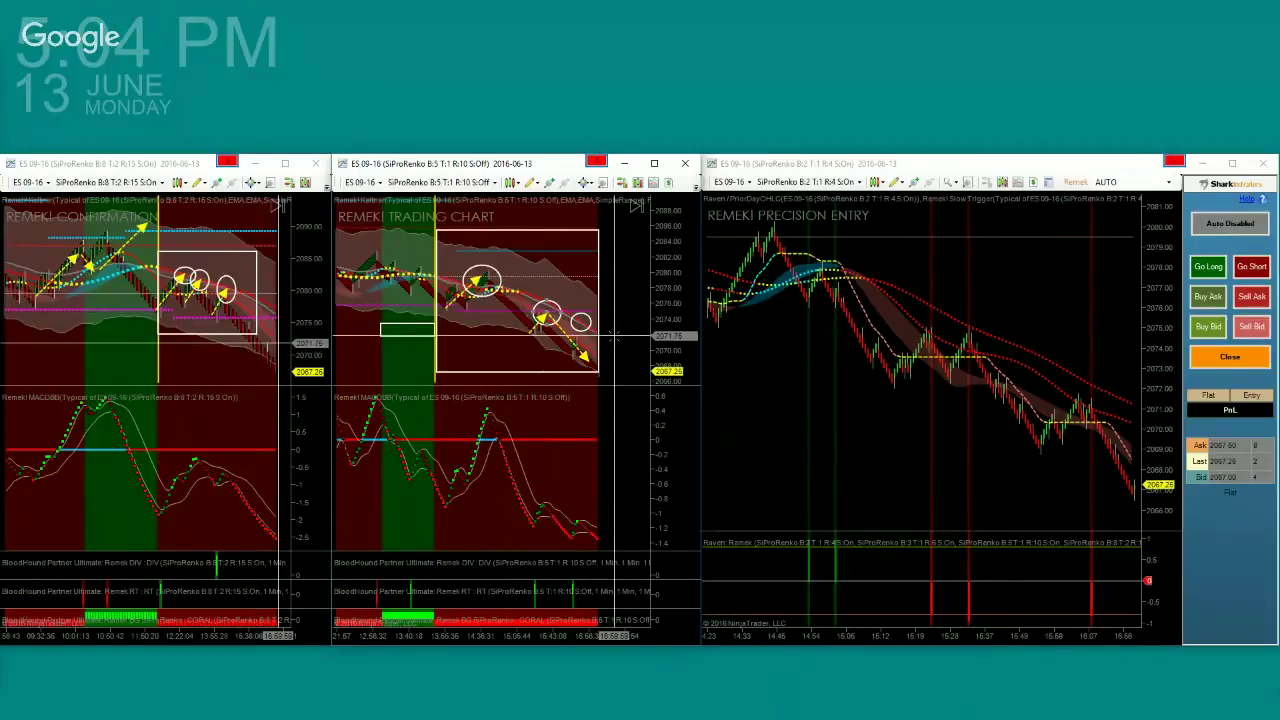
left_click(765, 350)
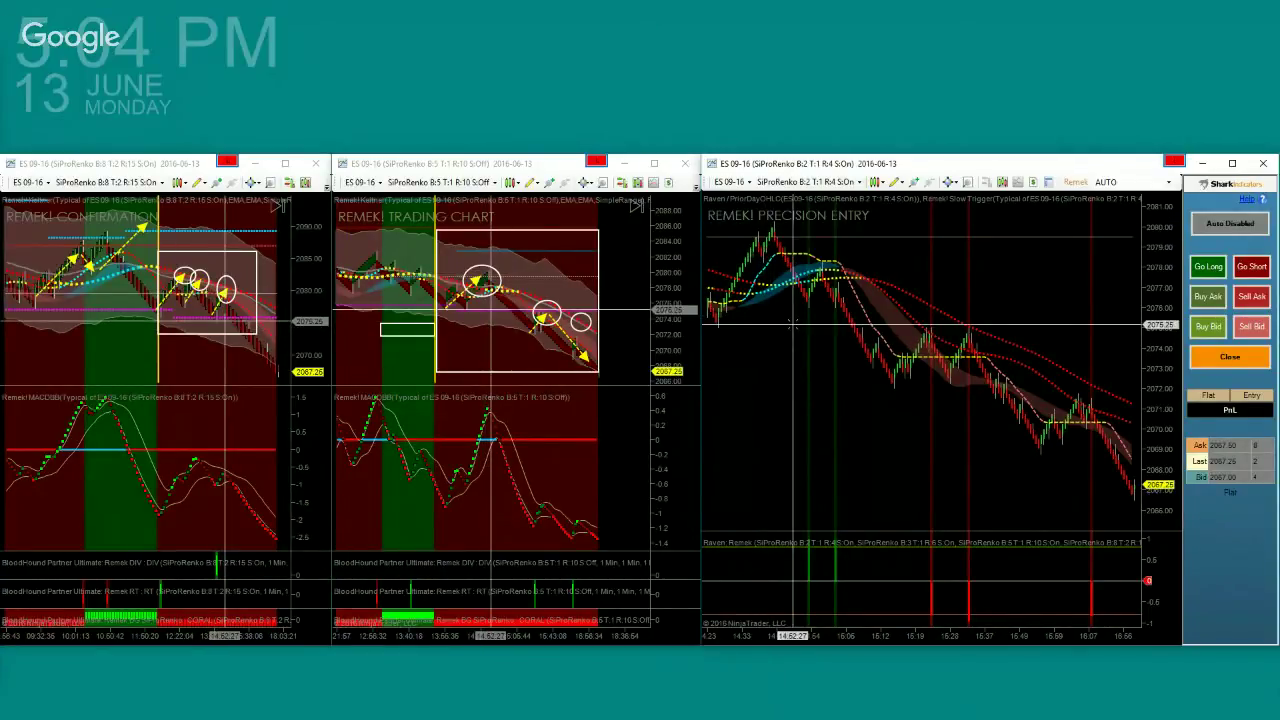
Scroll the Precision Entry chart back and box its sideways pullback zone in white
scroll(800, 366, "up", 5)
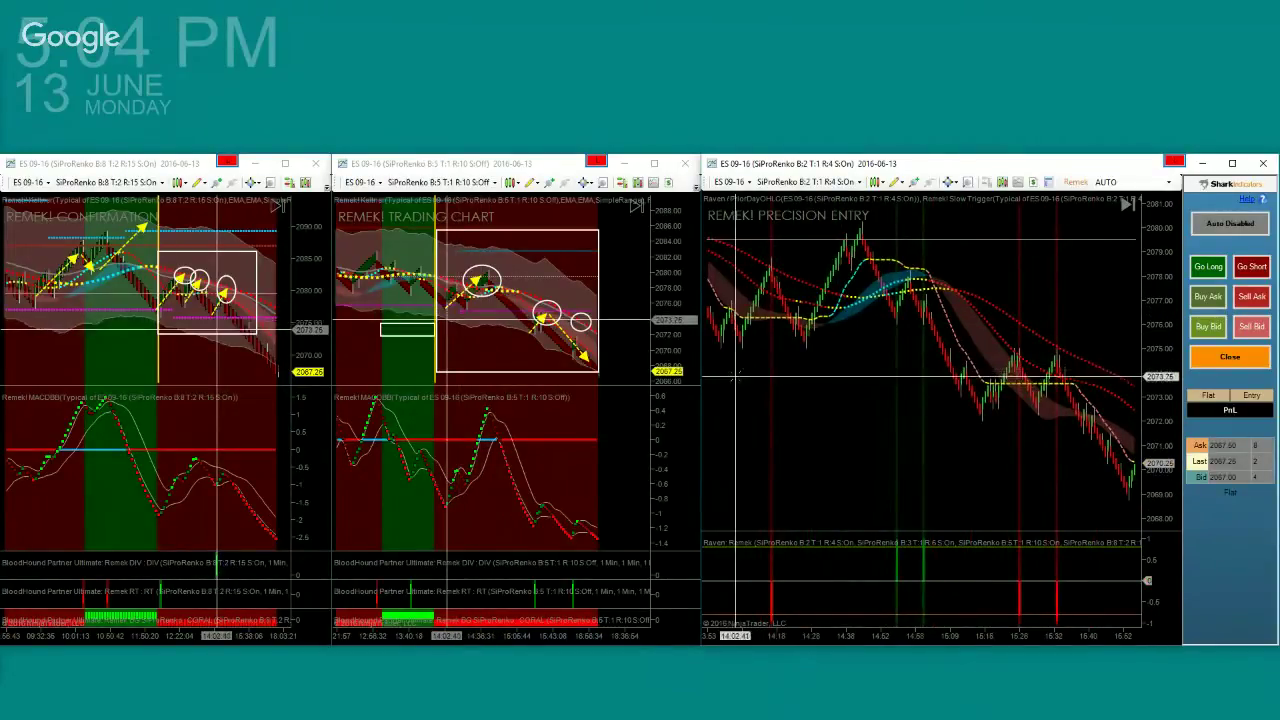
scroll(800, 384, "up", 3)
scroll(800, 384, "up", 3)
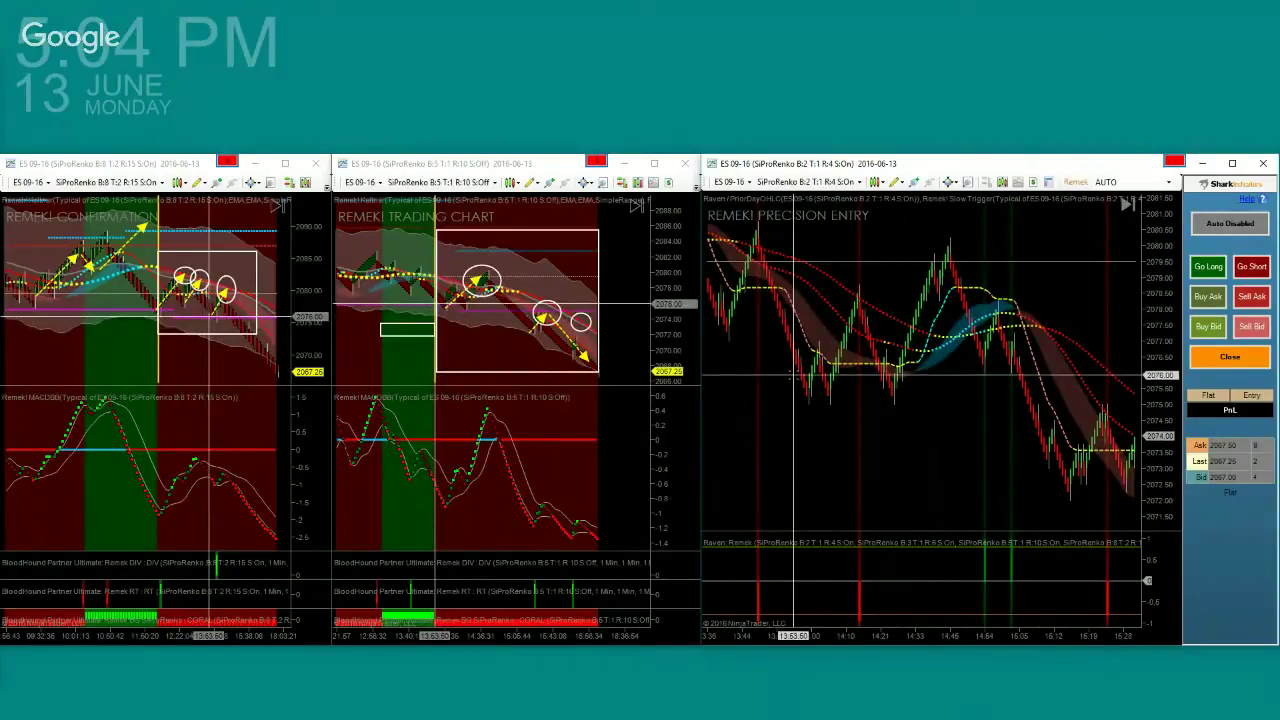
left_click(792, 375)
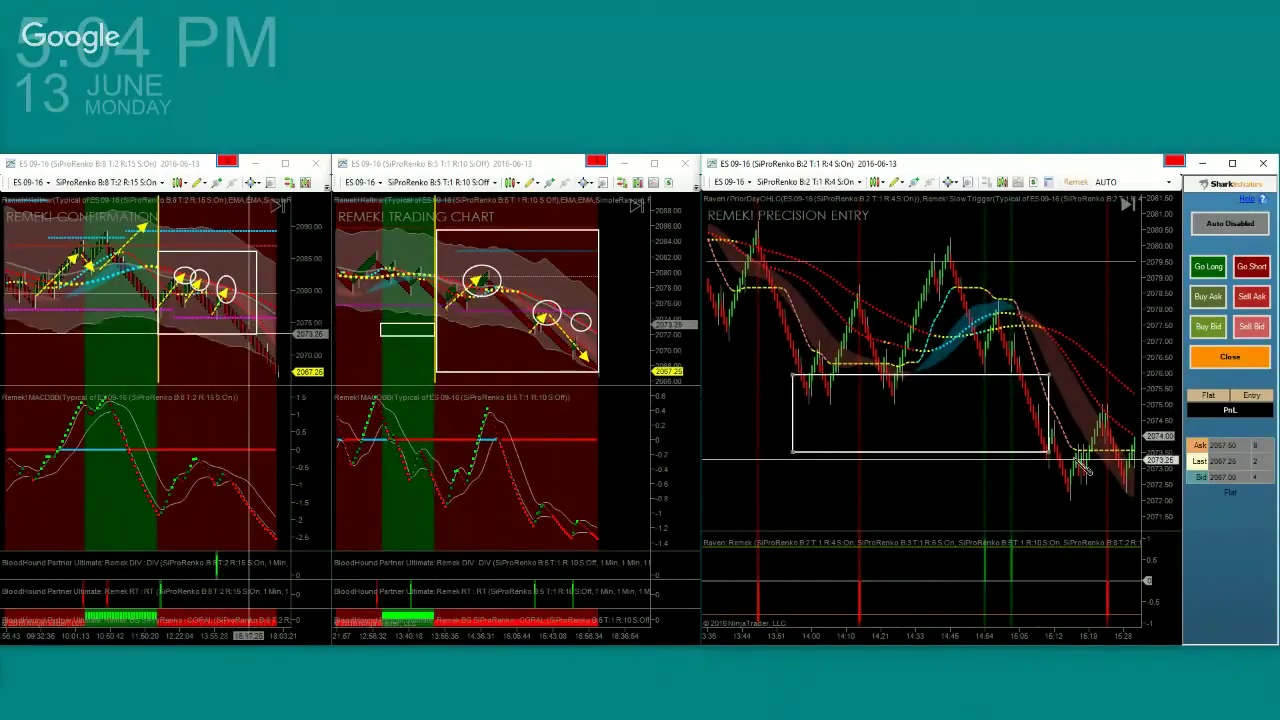
left_click(1118, 470)
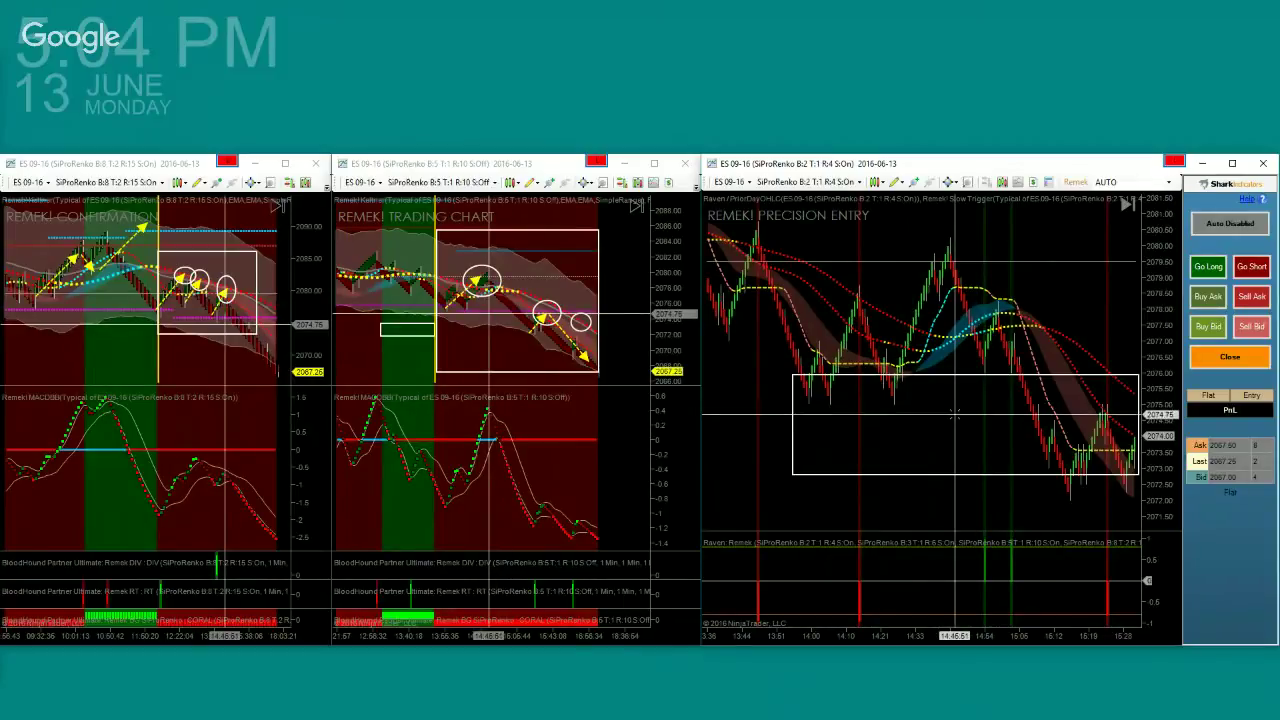
Box a small pullback high, draw a yellow arrow up to the peak, and pan to later bars
mouse_move(997, 379)
left_mouse_down()
mouse_move(968, 355)
mouse_move(1020, 380)
left_mouse_up()
left_click(928, 474)
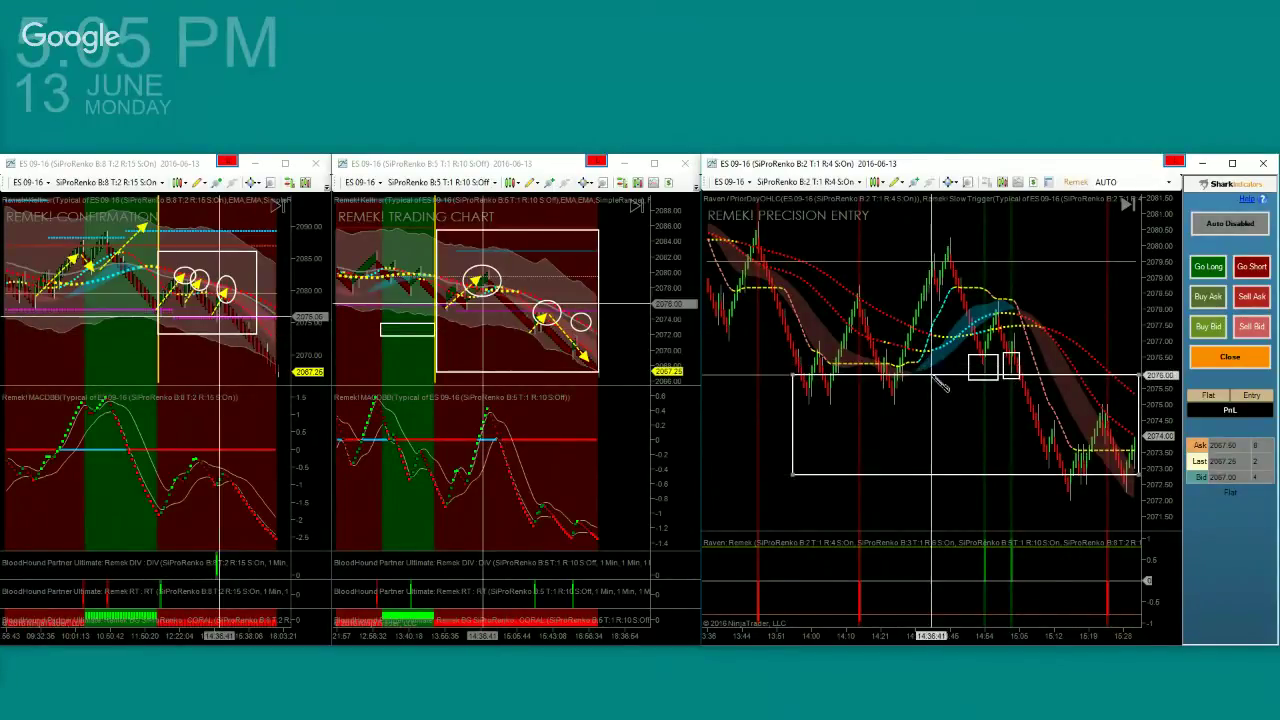
left_click(885, 370)
left_click(930, 264)
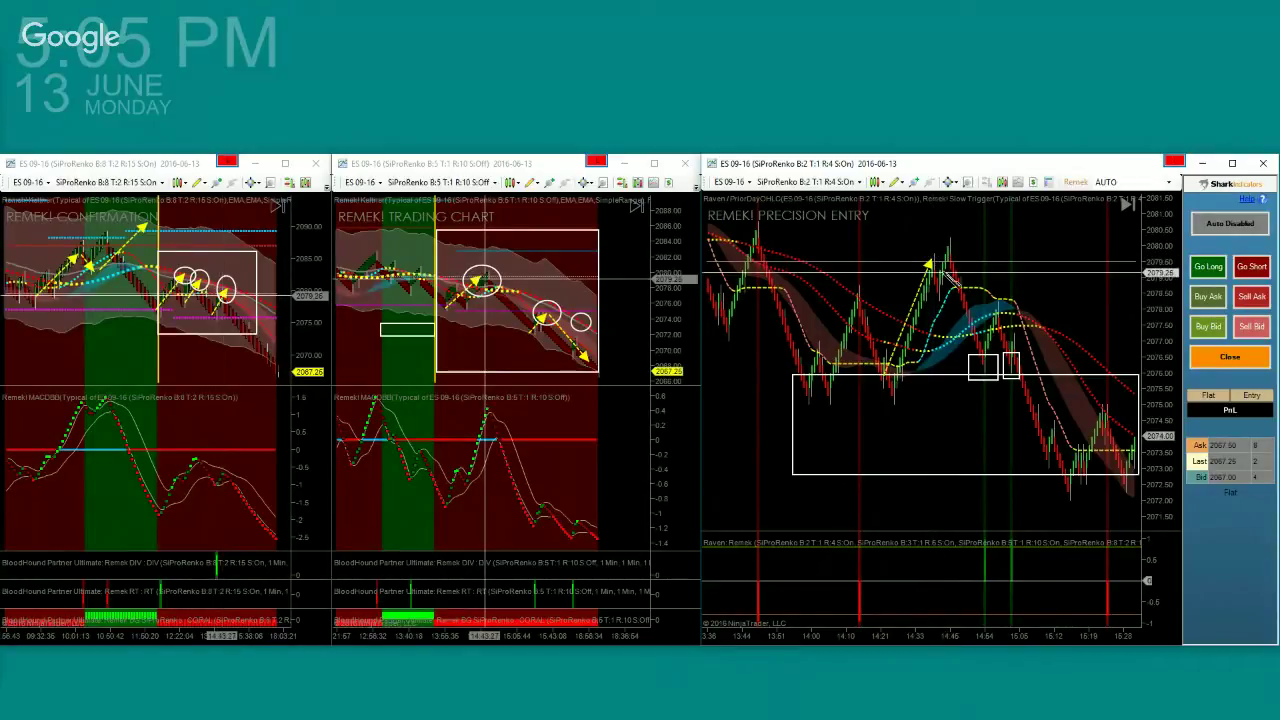
left_click_drag(949, 275, 812, 248)
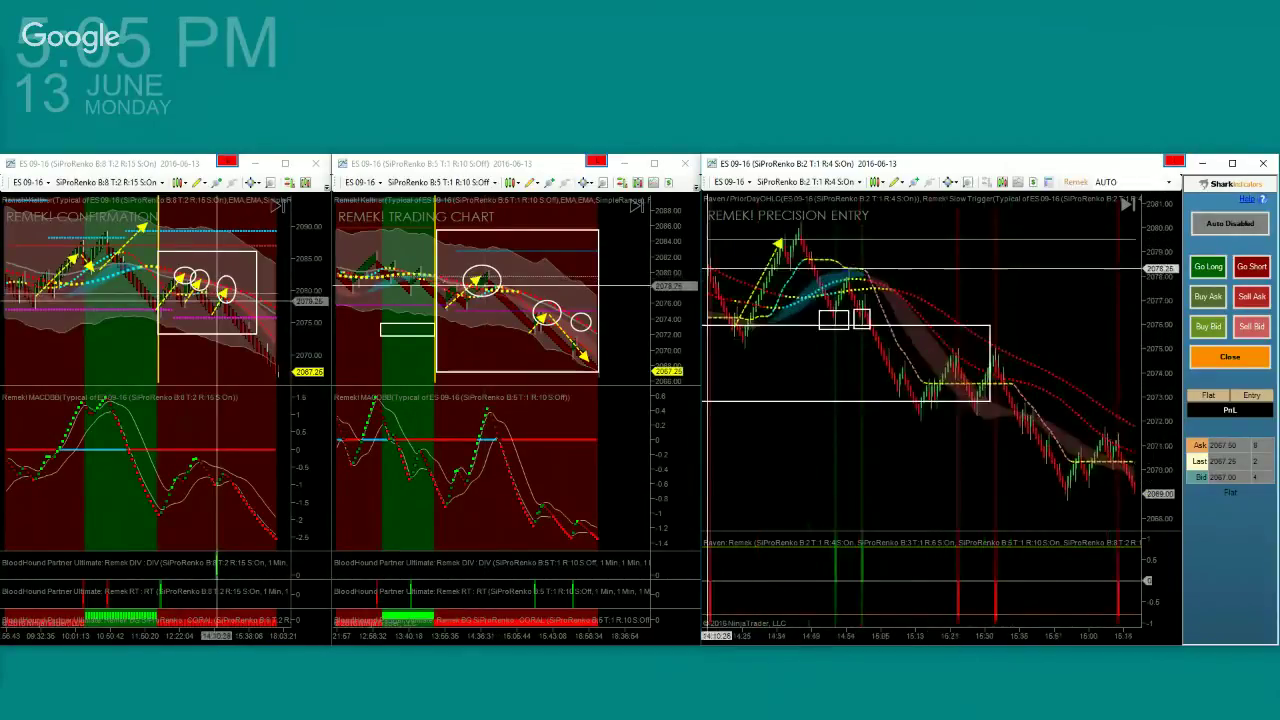
Toggle the crosshair, shift the precision chart slightly, and circle two pullback highs
middle_click(955, 245)
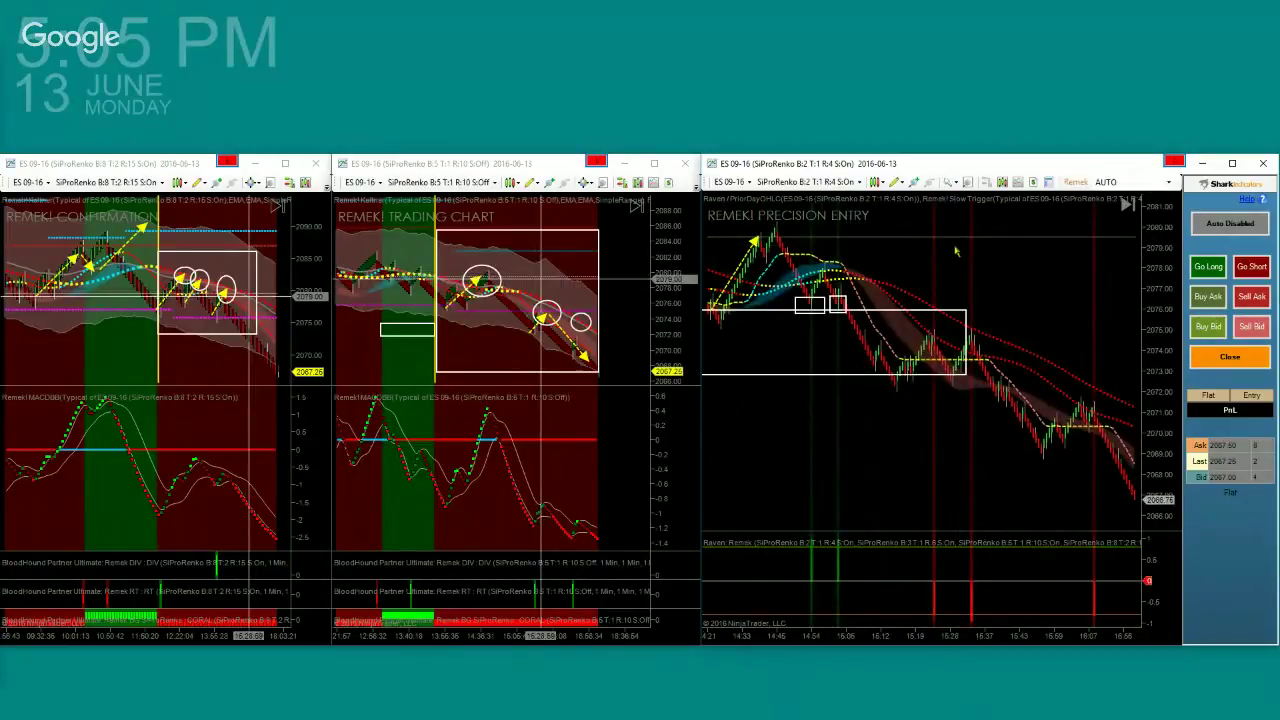
left_click_drag(1006, 297, 985, 299)
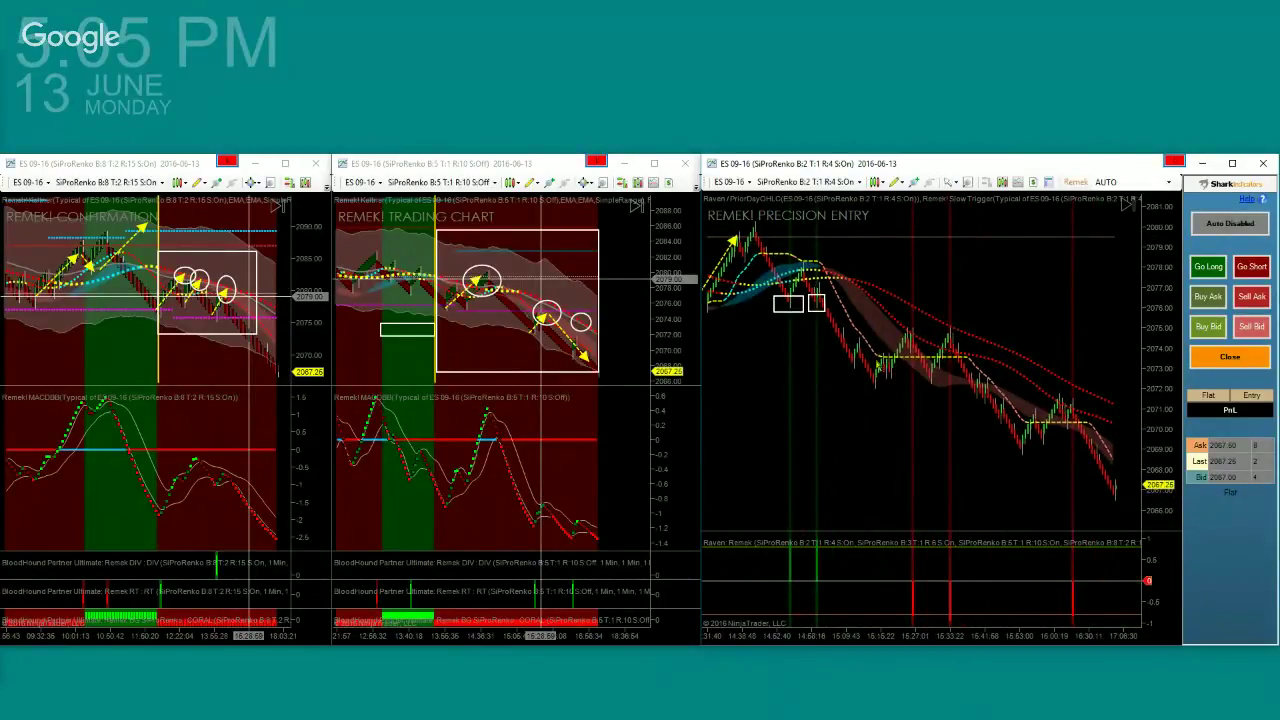
middle_click(887, 405)
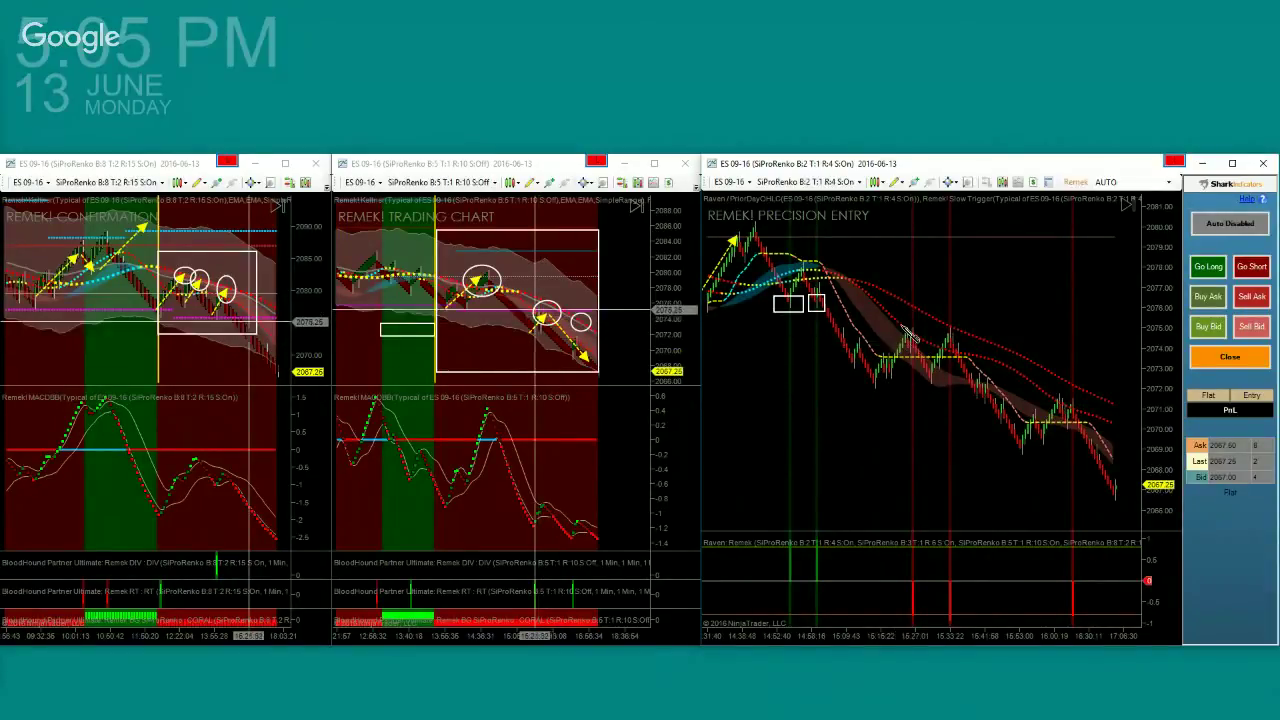
left_click_drag(897, 318, 923, 344)
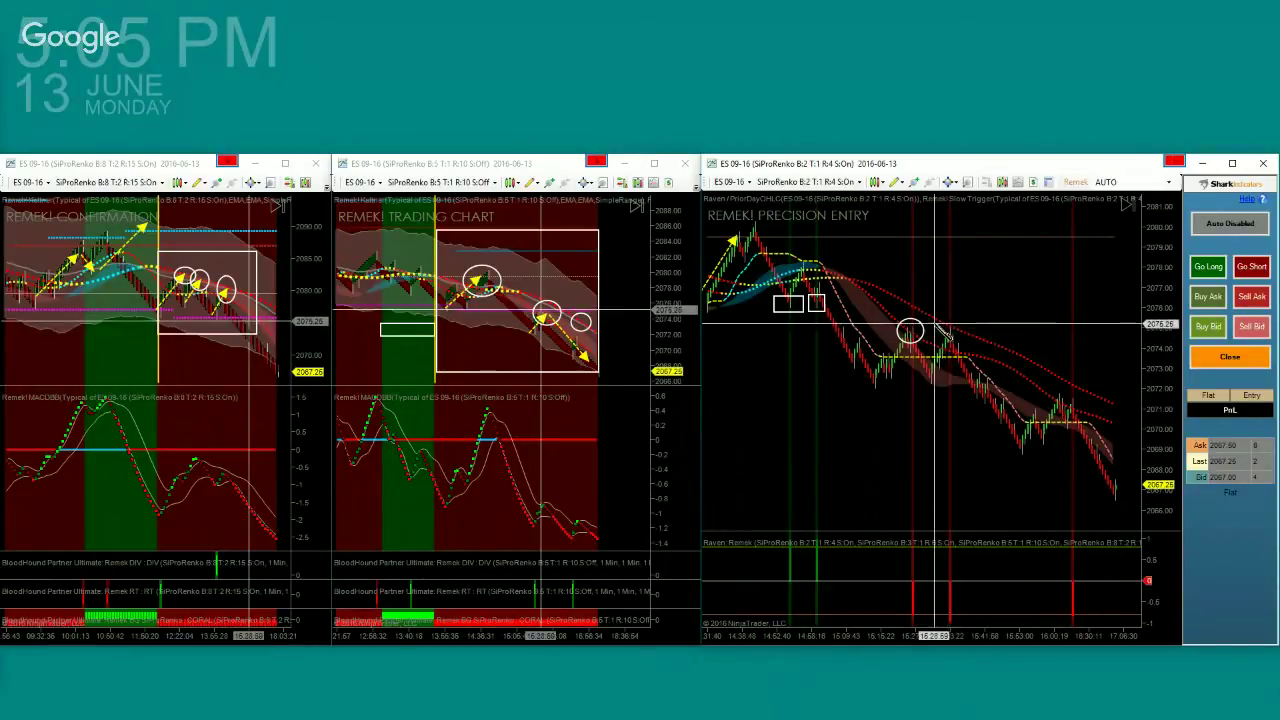
left_click_drag(935, 322, 963, 348)
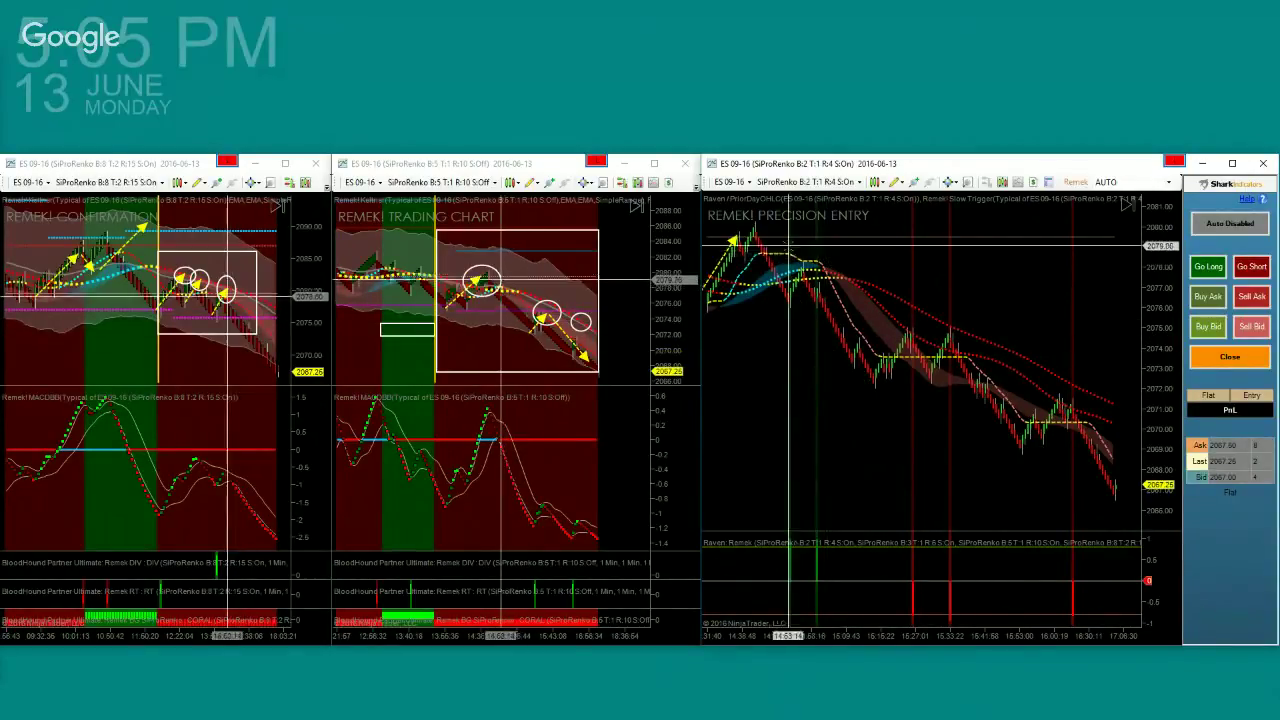
Set the precision chart to SHORT mode, circle the pullback high near 2075, and delete the large box
left_click(729, 222)
left_click(1115, 416)
left_click(1168, 182)
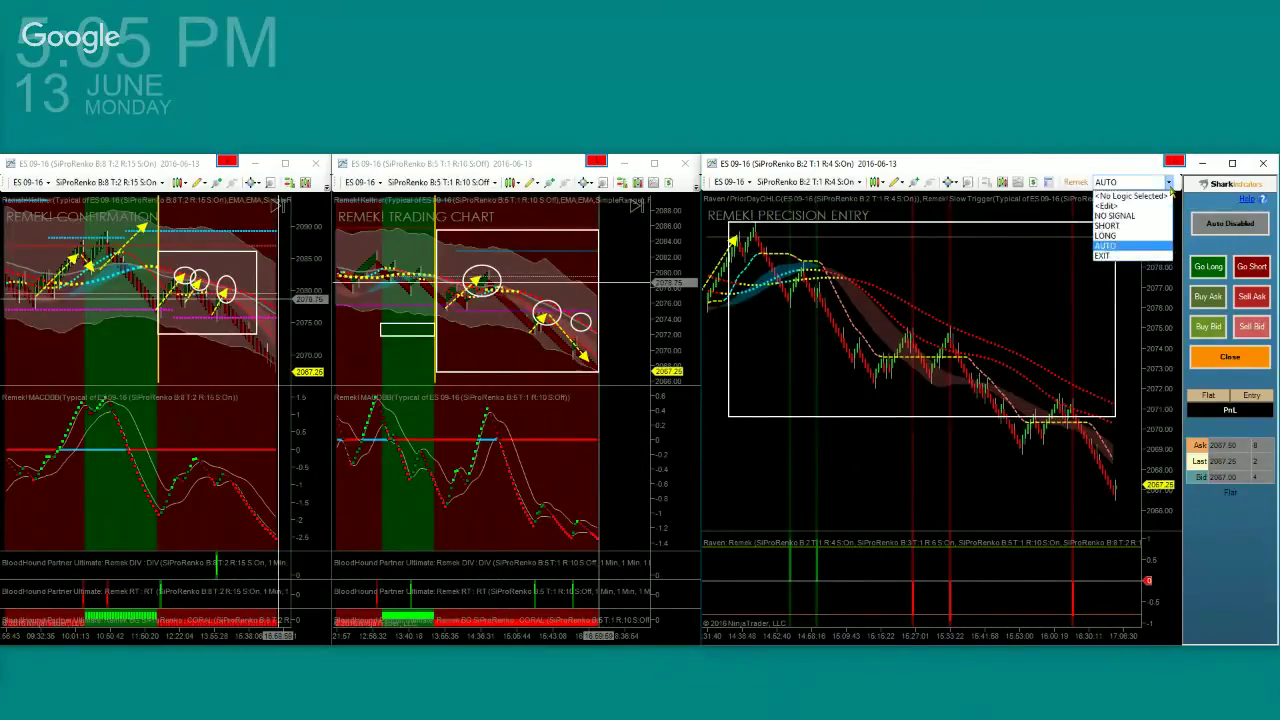
left_click(1154, 227)
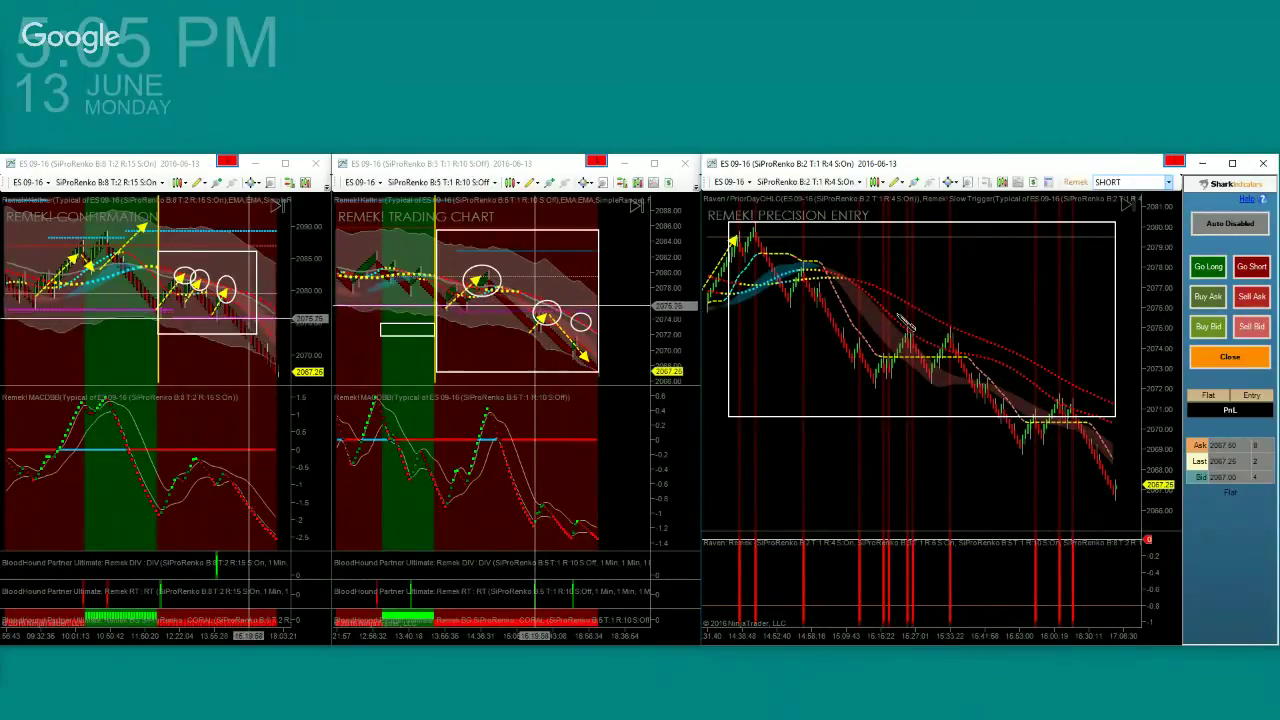
mouse_move(888, 316)
left_mouse_down()
mouse_move(924, 342)
mouse_move(970, 347)
left_mouse_up()
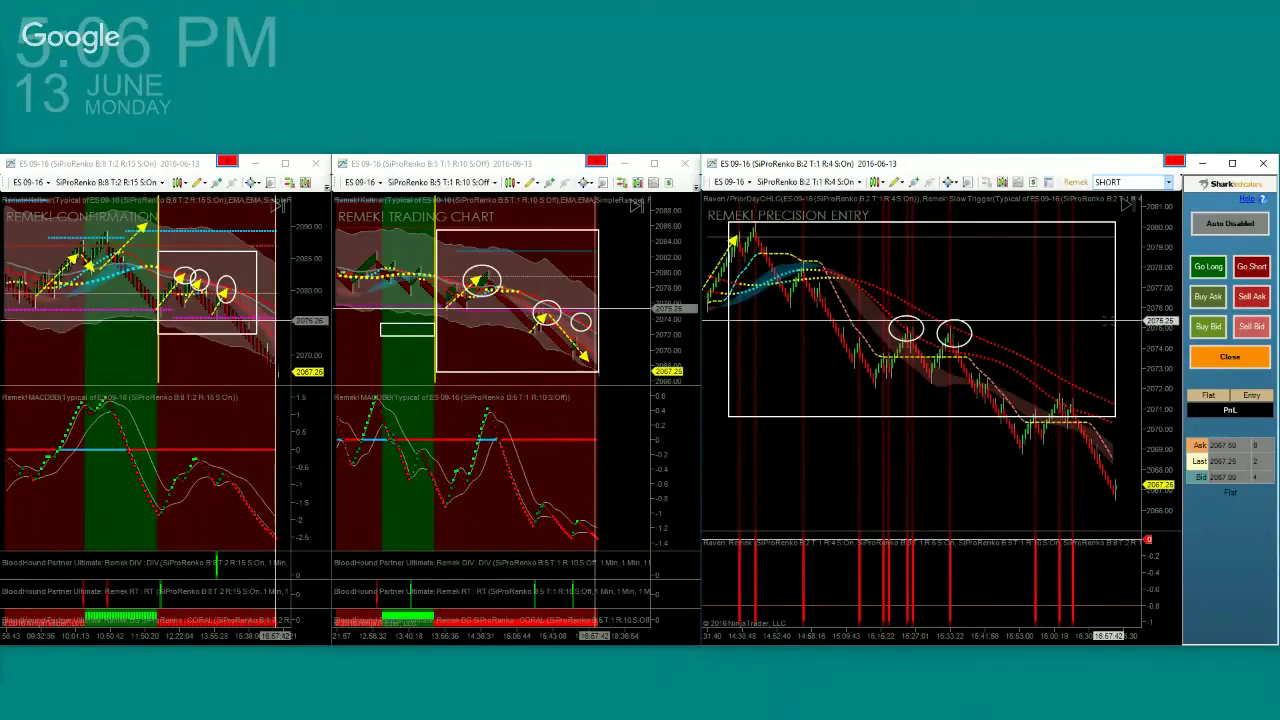
key("Delete")
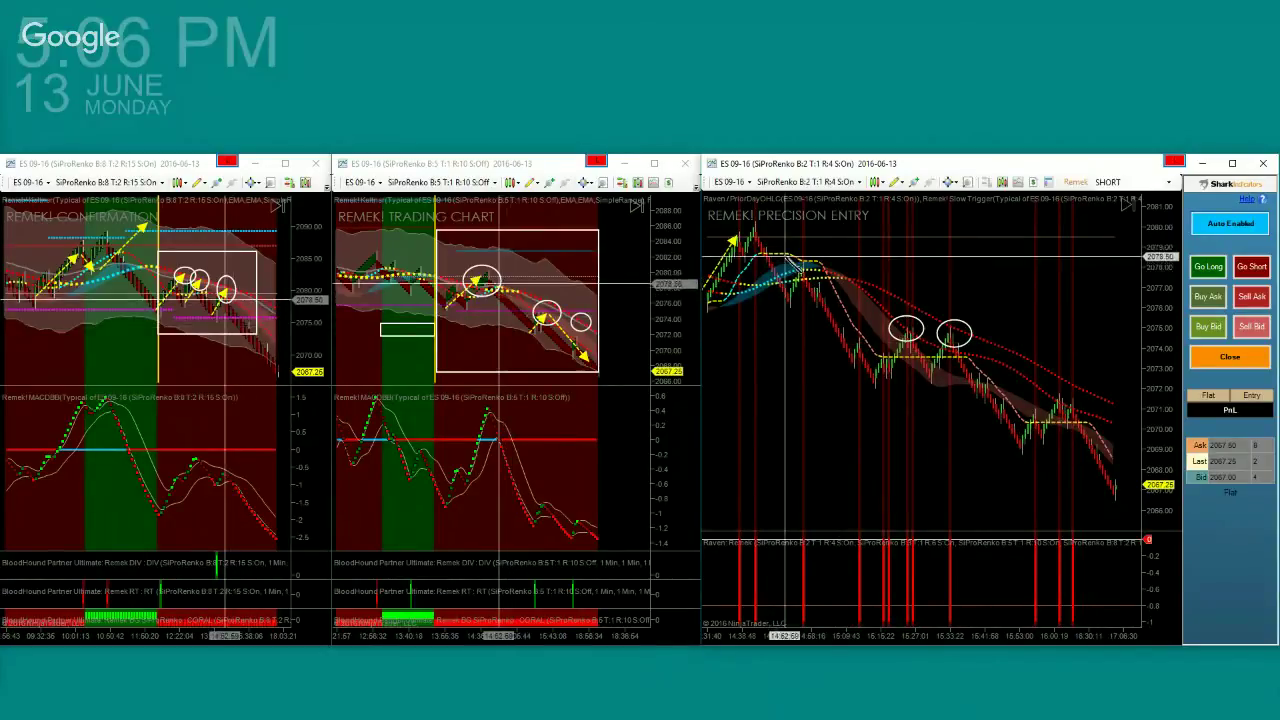
Circle the first pullback near 2078 and the price peak above it
left_click_drag(786, 258, 820, 289)
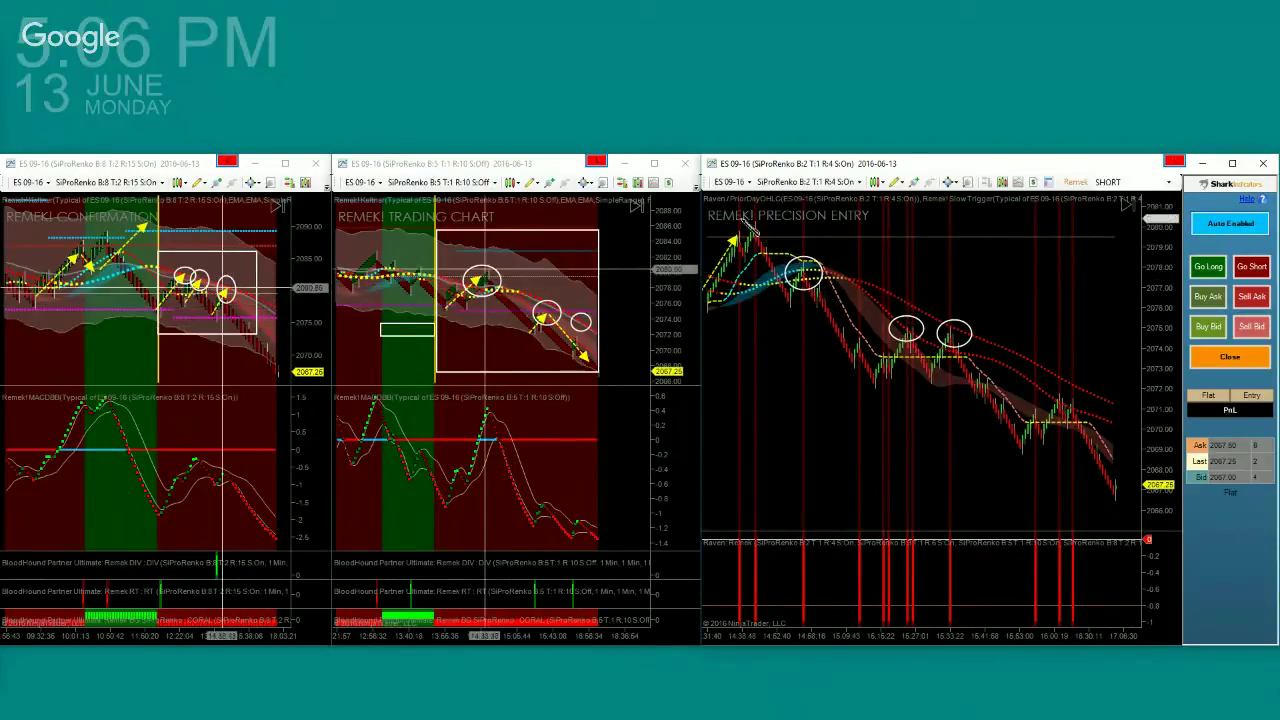
left_click_drag(738, 219, 770, 245)
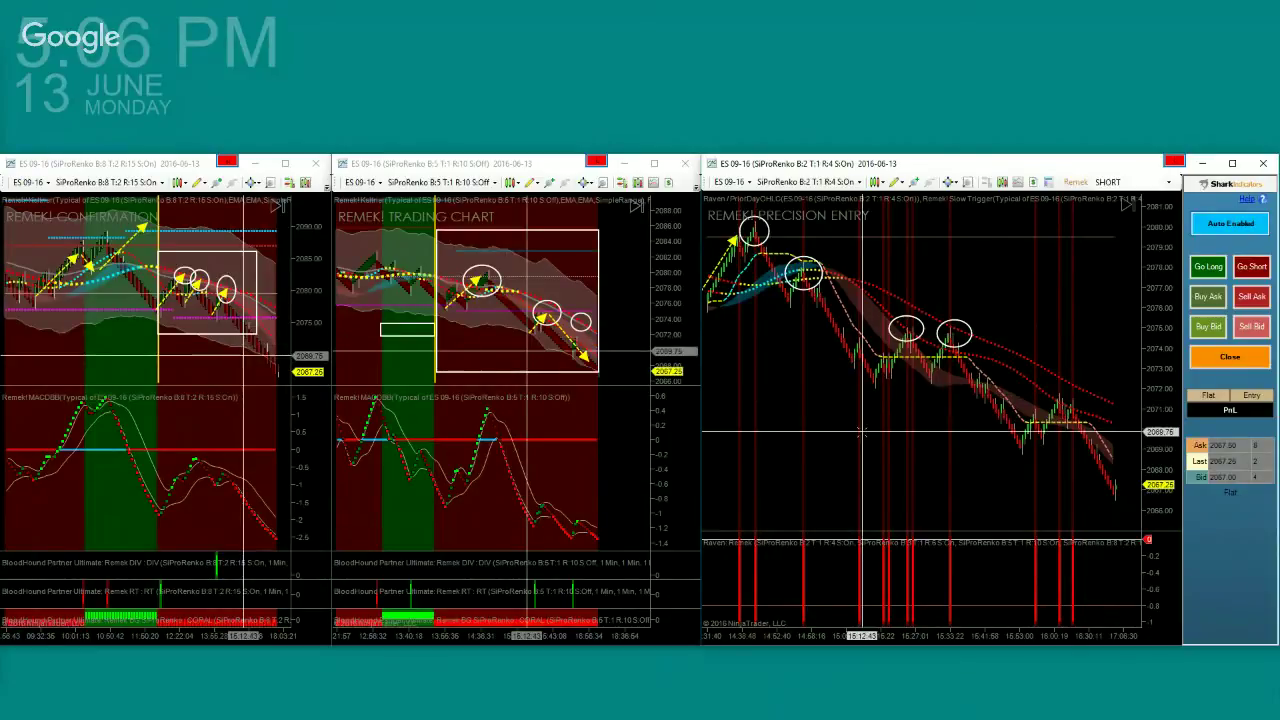
scroll(915, 440, "up", 5)
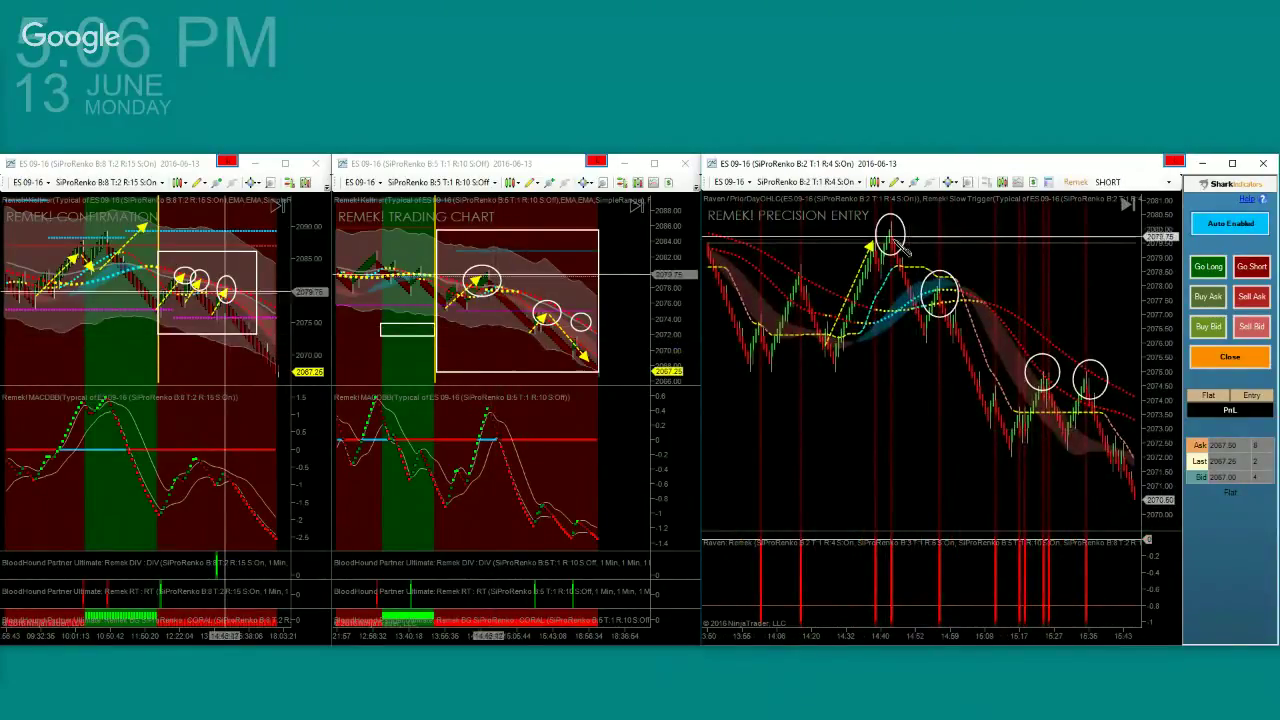
Draw a box around the peak near 2081 and delete the extra circle on the peak
left_click(860, 218)
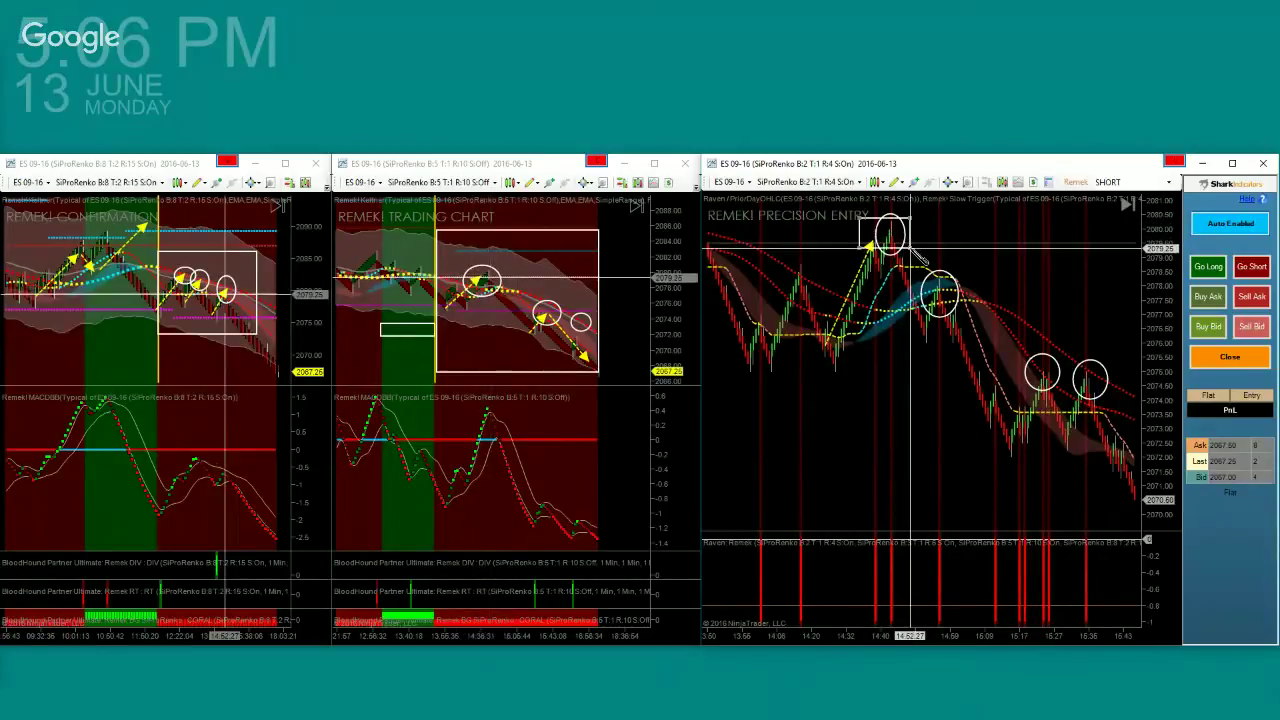
left_click(910, 248)
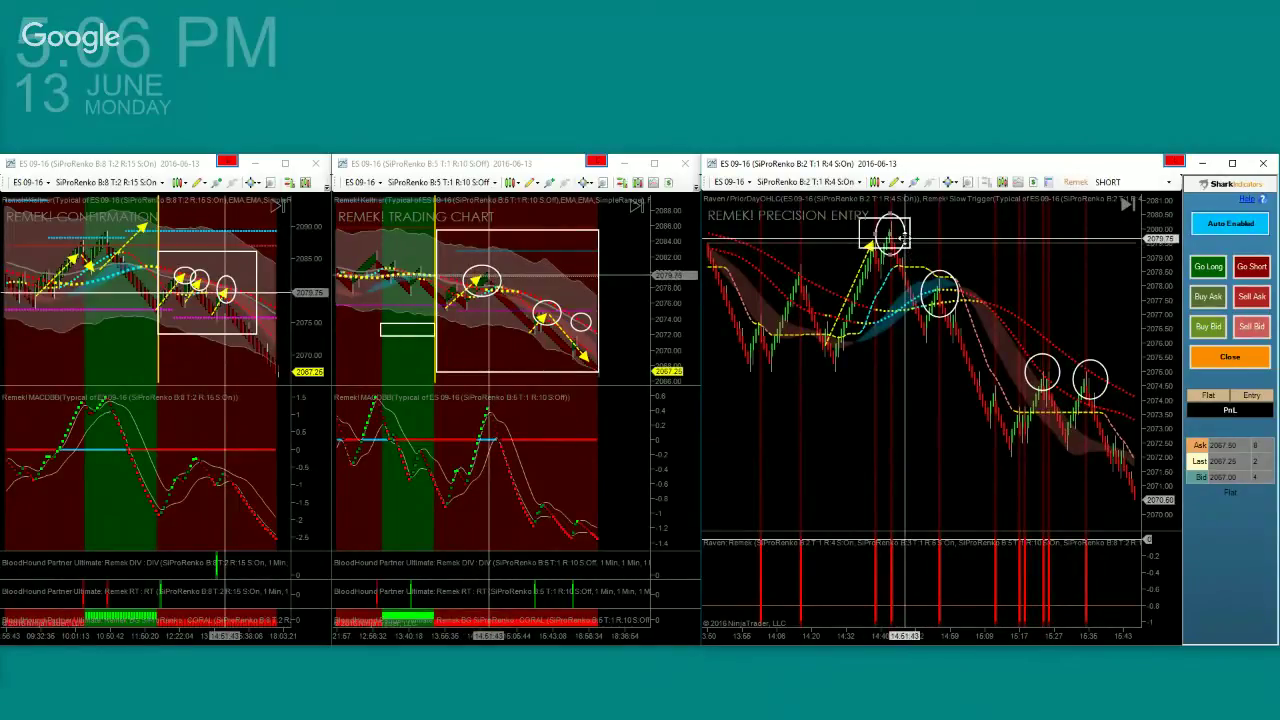
key("Delete")
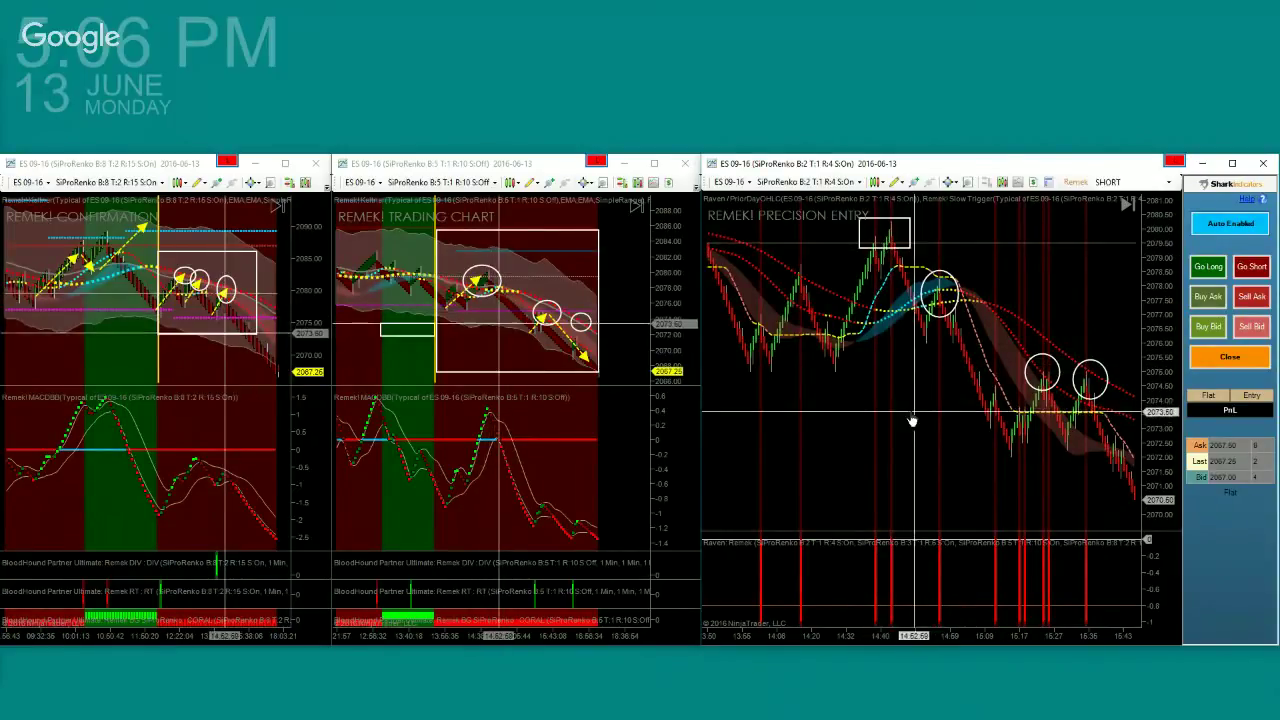
scroll(912, 421, "down", 3)
scroll(920, 426, "down", 3)
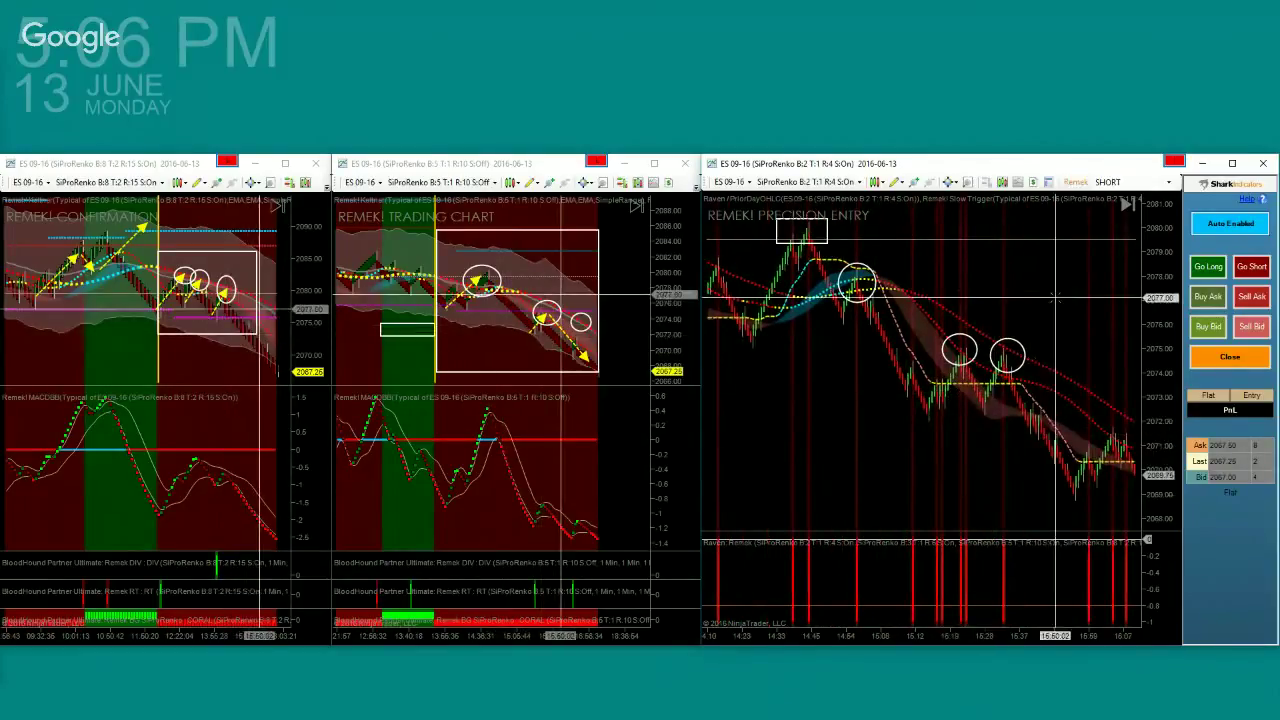
scroll(1036, 303, "down", 5)
left_click_drag(1036, 303, 977, 289)
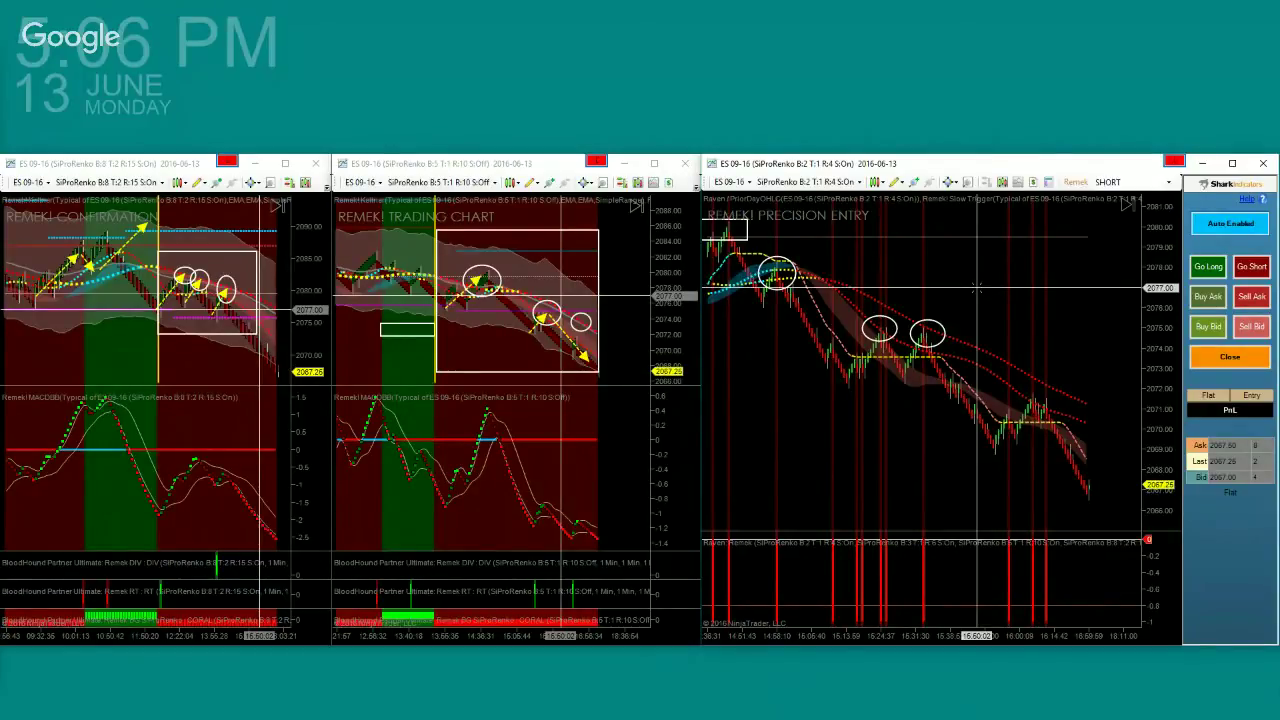
scroll(803, 233, "up", 3)
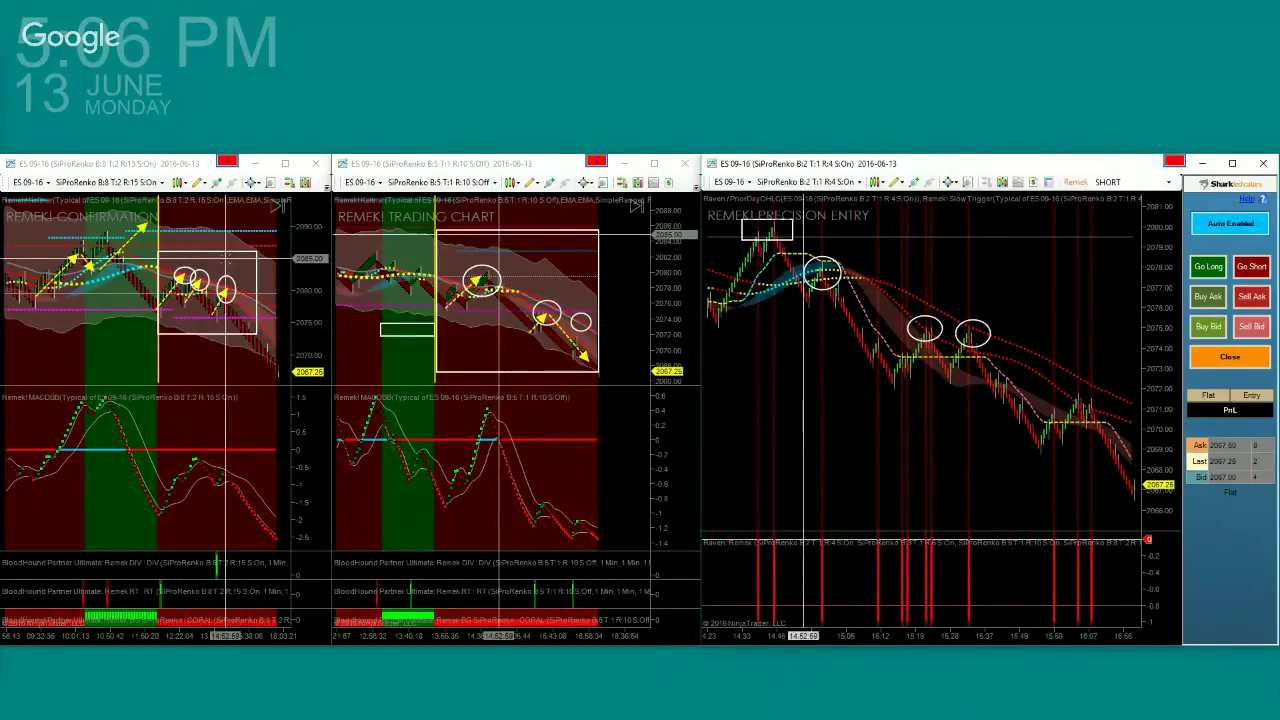
left_click_drag(803, 233, 1070, 300)
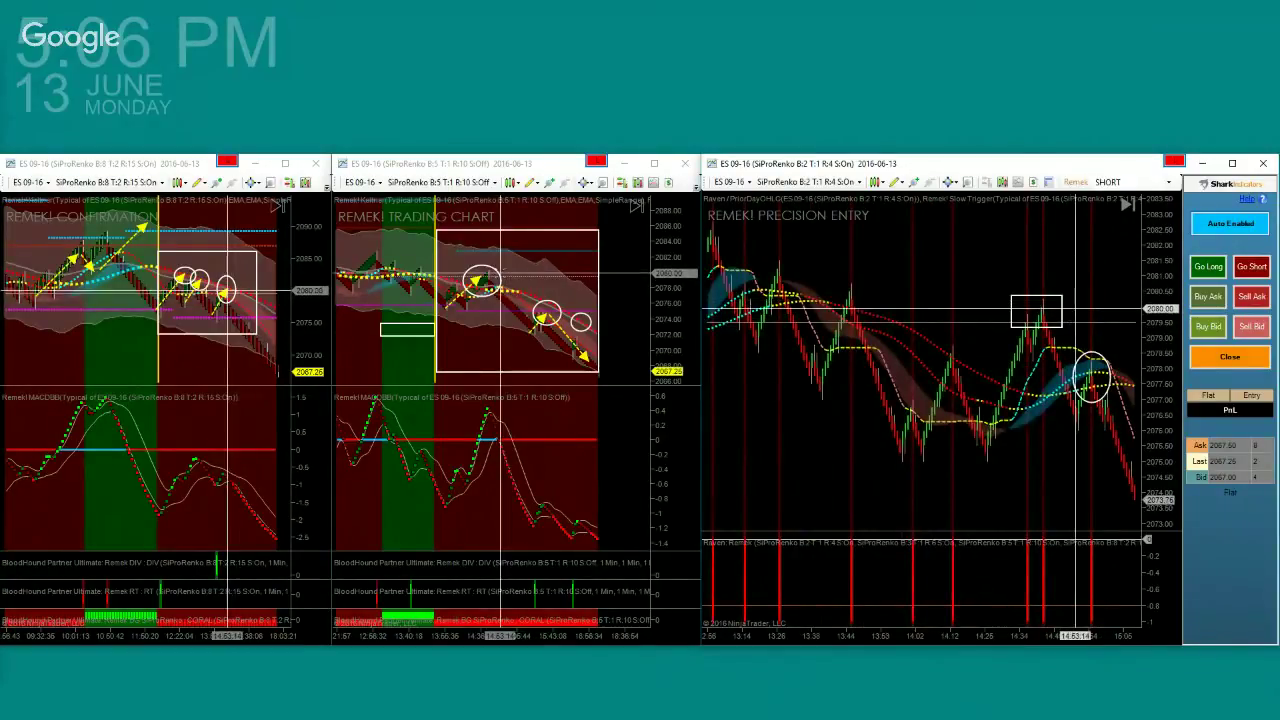
scroll(1075, 308, "down", 10)
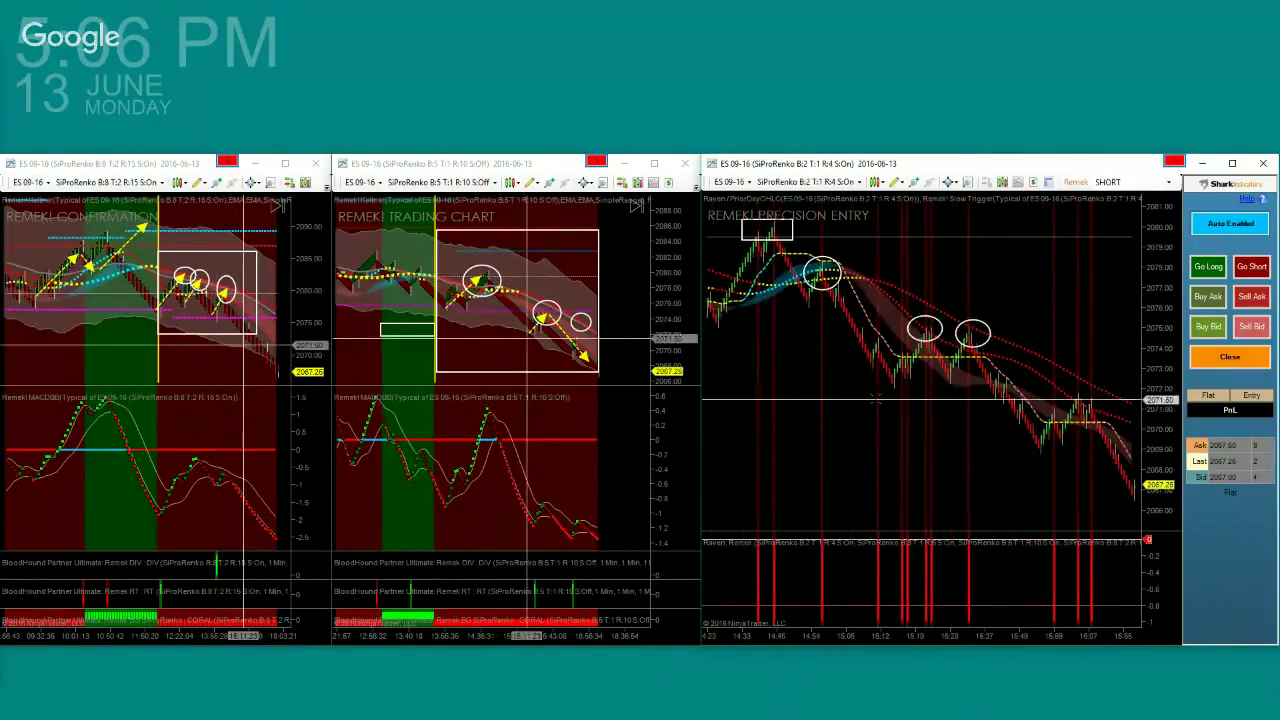
mouse_move(863, 408)
left_mouse_down()
mouse_move(994, 423)
mouse_move(978, 456)
left_mouse_up()
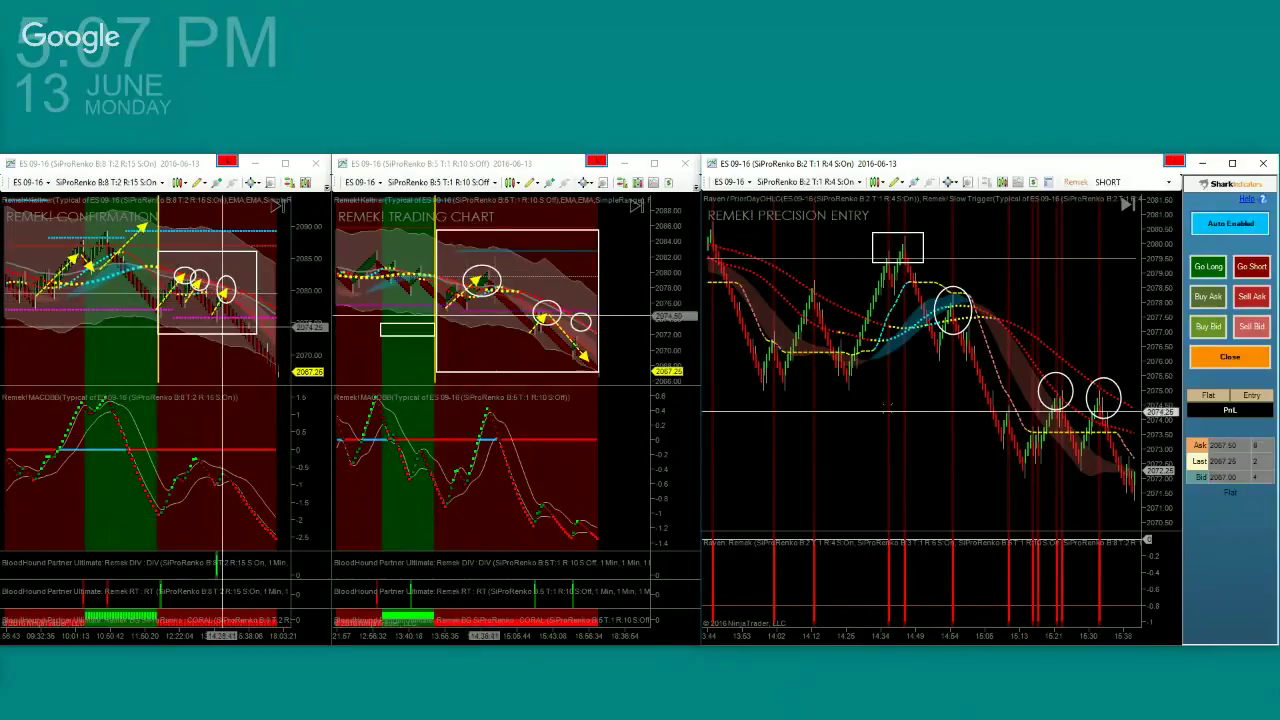
left_click_drag(888, 407, 938, 469)
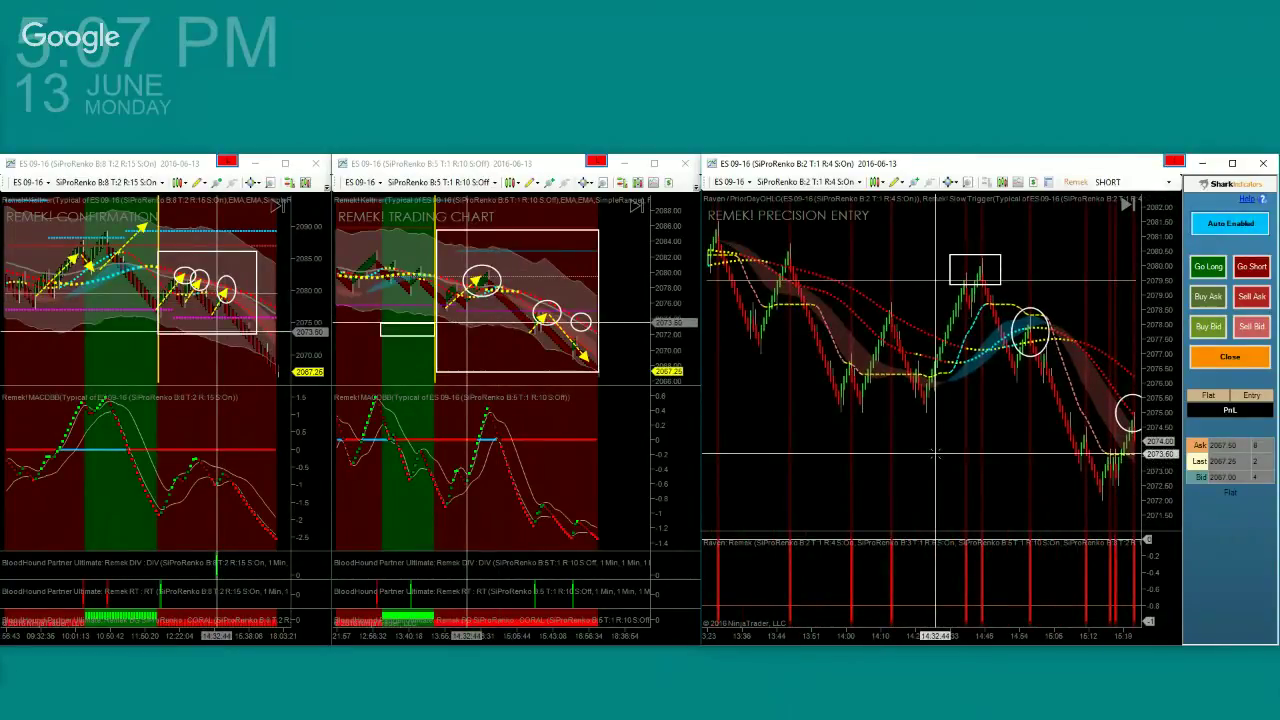